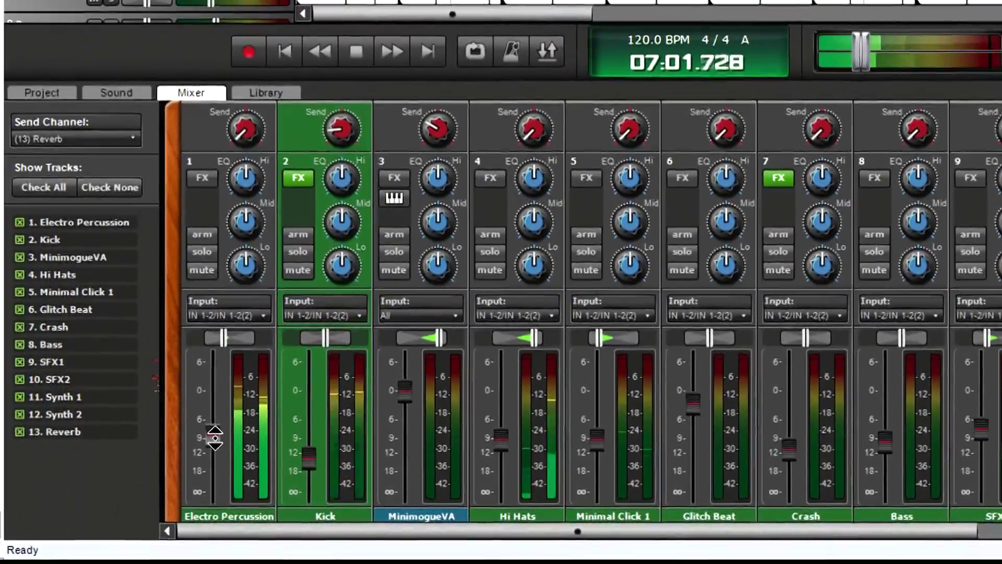
Set the Electro Percussion track to -6.3 dB and pan it slightly left in the Mixer
{"action": "left_click_drag", "start_coordinate": [197, 443], "coordinate": [197, 439]}
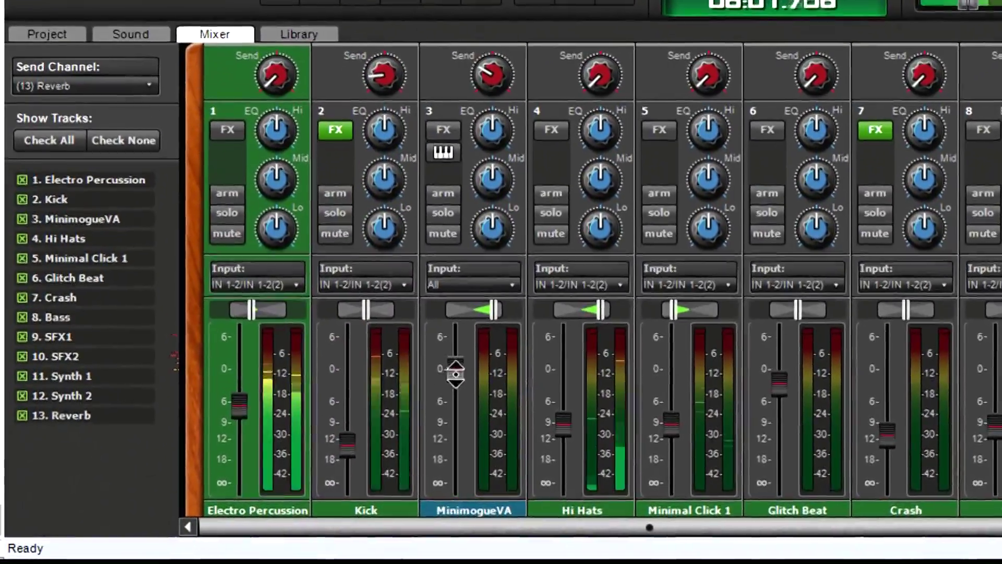
{"action": "left_click", "coordinate": [417, 390]}
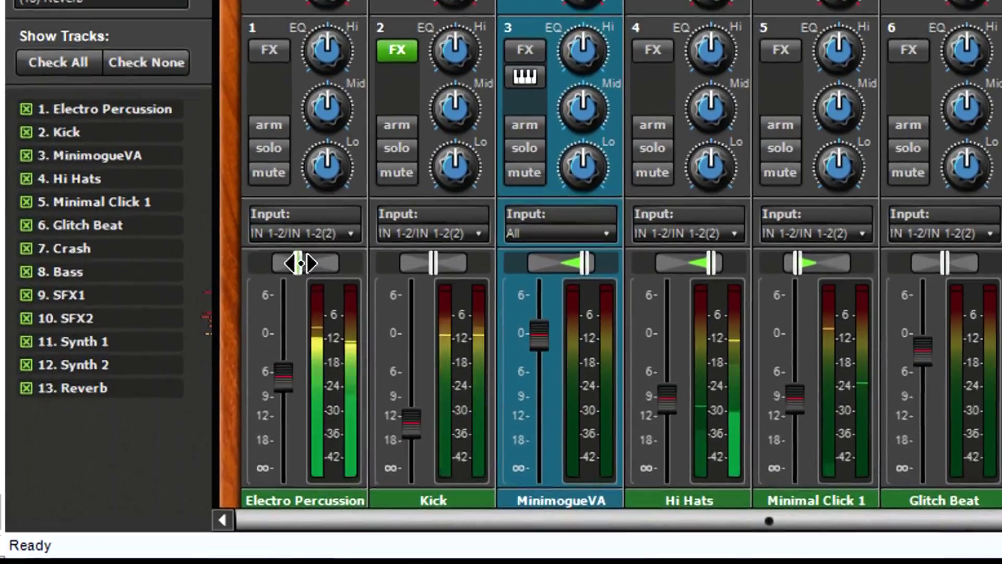
{"action": "left_click_drag", "start_coordinate": [301, 263], "coordinate": [274, 263]}
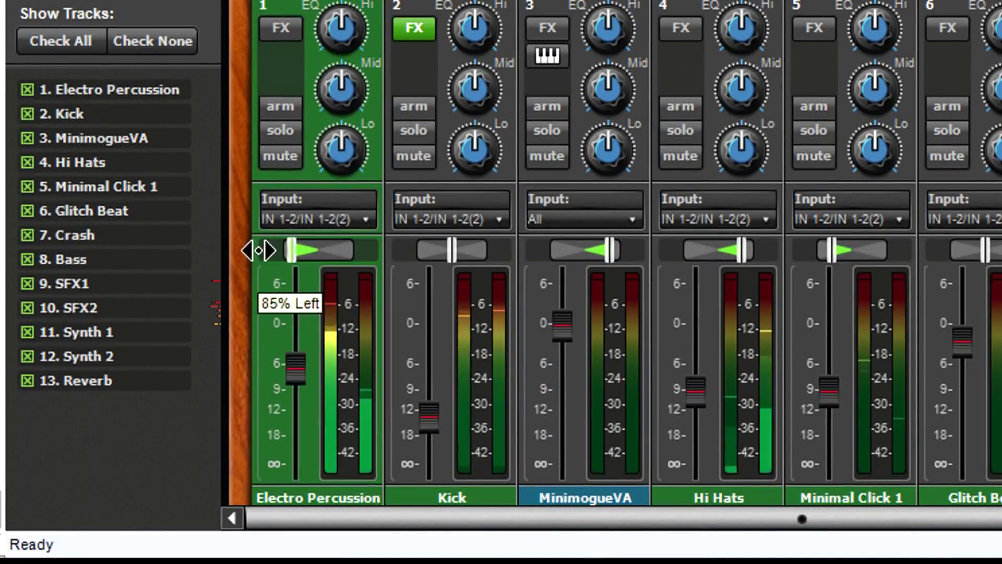
{"action": "left_click_drag", "start_coordinate": [281, 251], "coordinate": [288, 251]}
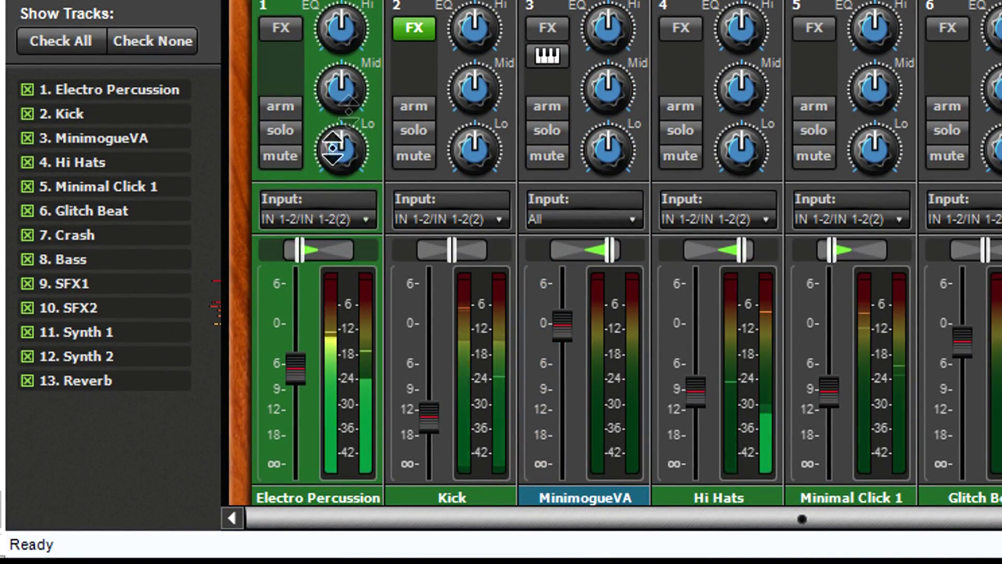
{"action": "mouse_move", "coordinate": [412, 24]}
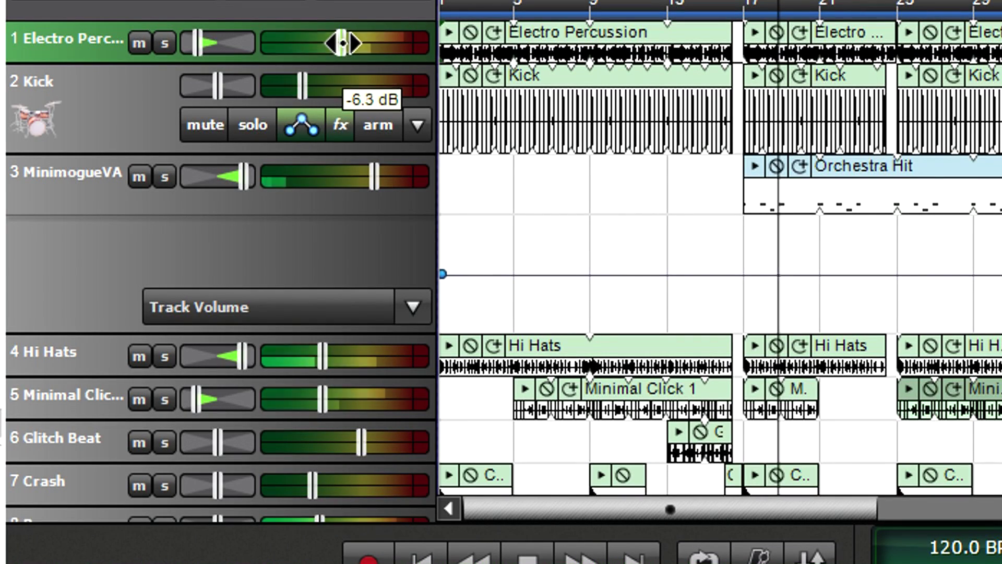
Lower Electro Percussion to -13.1 dB, return its pan to Center, and mute it
{"action": "left_click_drag", "start_coordinate": [342, 44], "coordinate": [317, 42]}
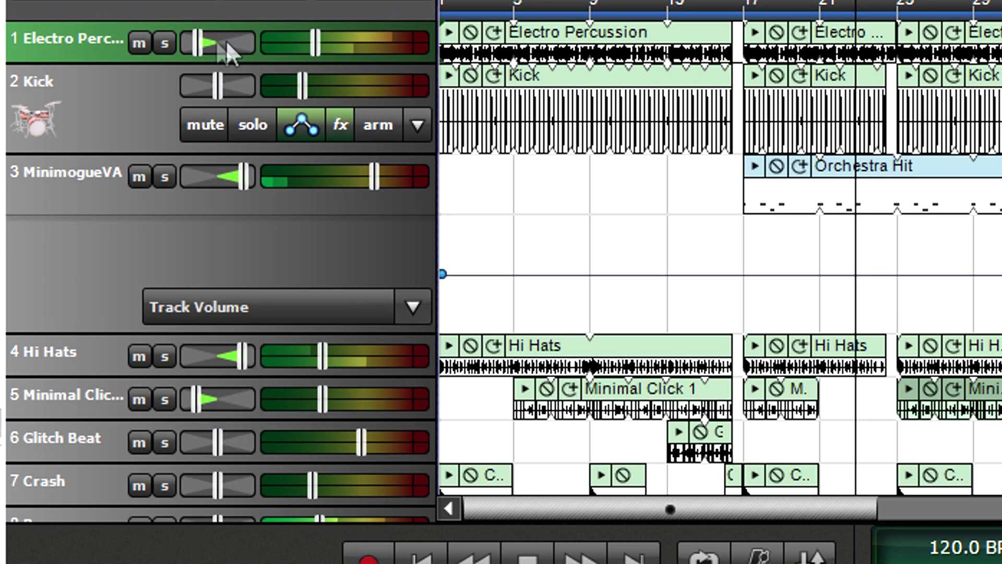
{"action": "mouse_move", "coordinate": [200, 41]}
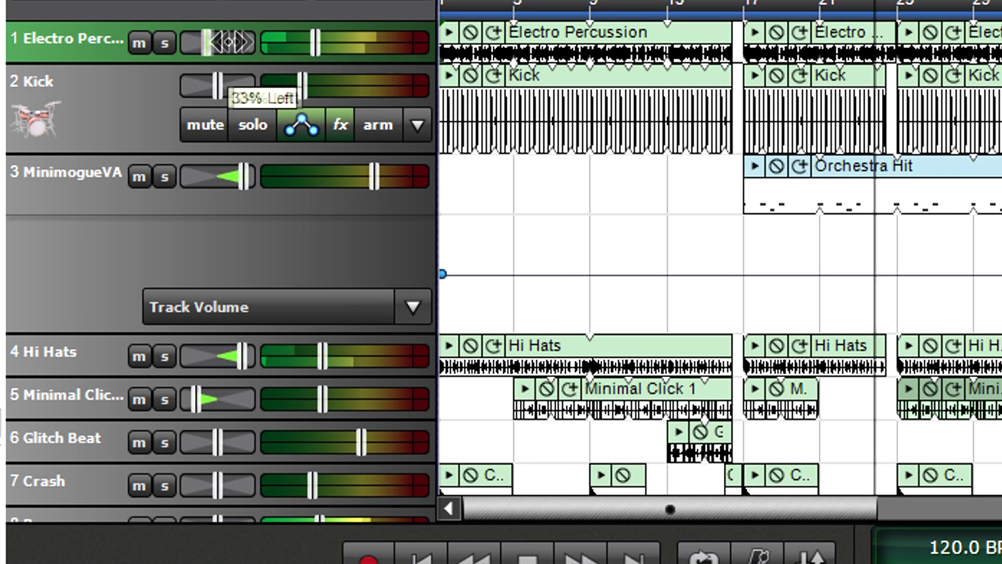
{"action": "left_click_drag", "start_coordinate": [229, 41], "coordinate": [265, 42]}
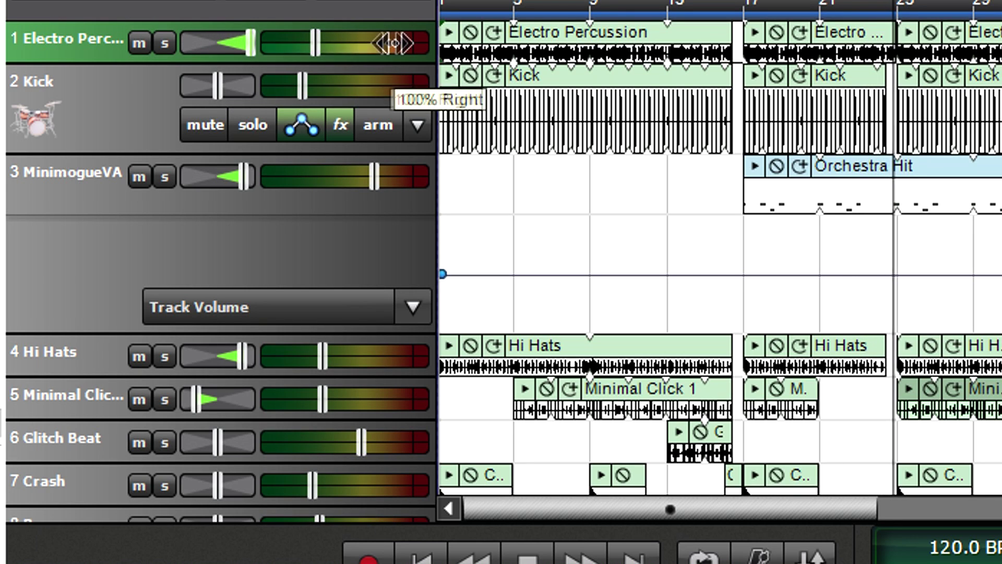
{"action": "left_click_drag", "start_coordinate": [394, 43], "coordinate": [259, 49]}
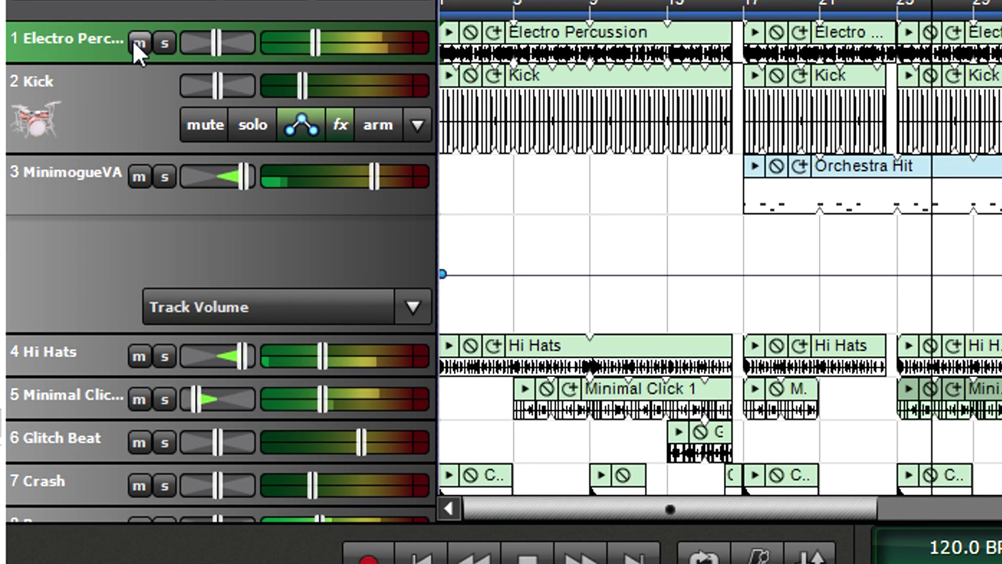
{"action": "left_click", "coordinate": [138, 41]}
{"action": "left_click", "coordinate": [199, 123]}
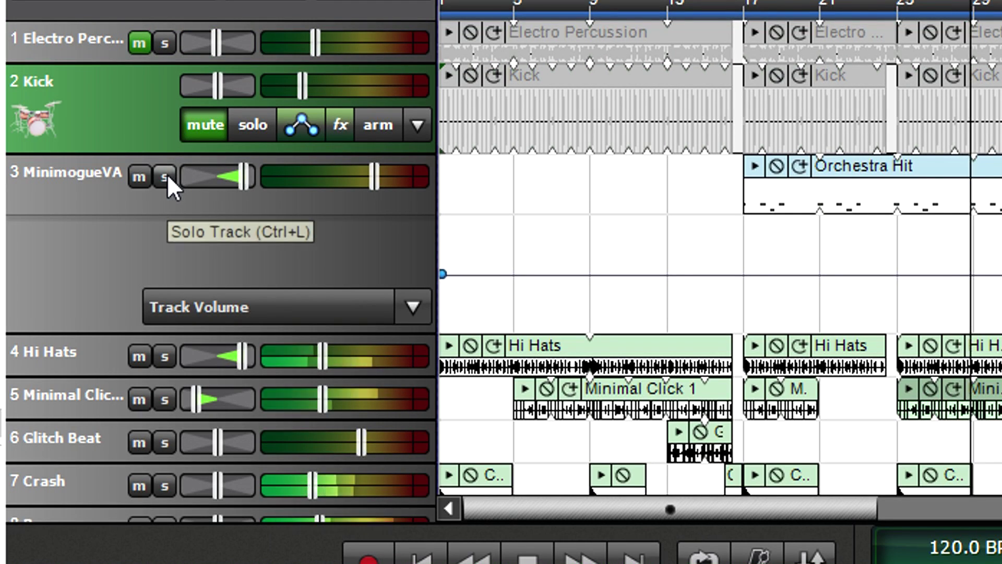
{"action": "left_click", "coordinate": [167, 177]}
{"action": "left_click", "coordinate": [167, 177]}
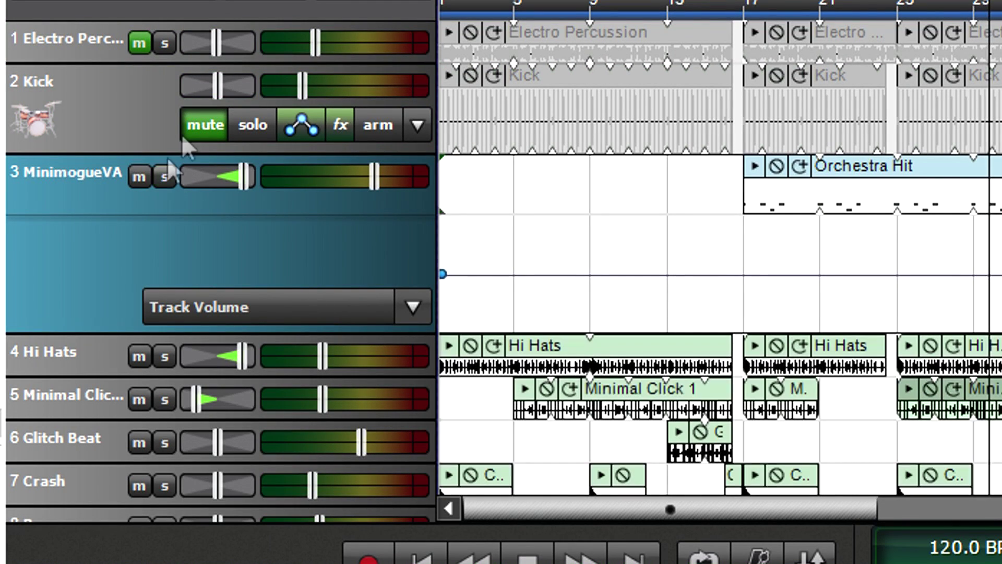
{"action": "left_click", "coordinate": [204, 124]}
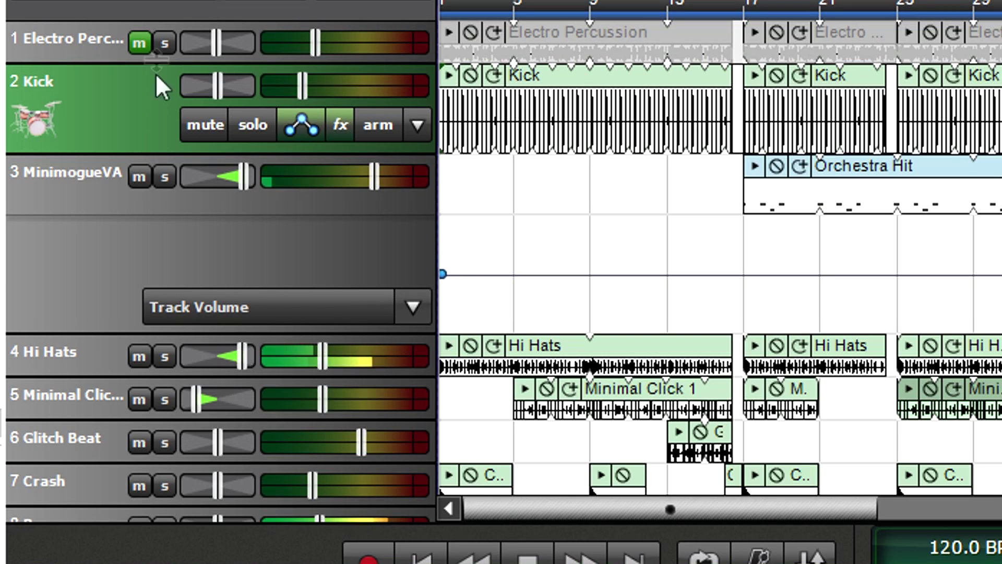
{"action": "left_click", "coordinate": [164, 42]}
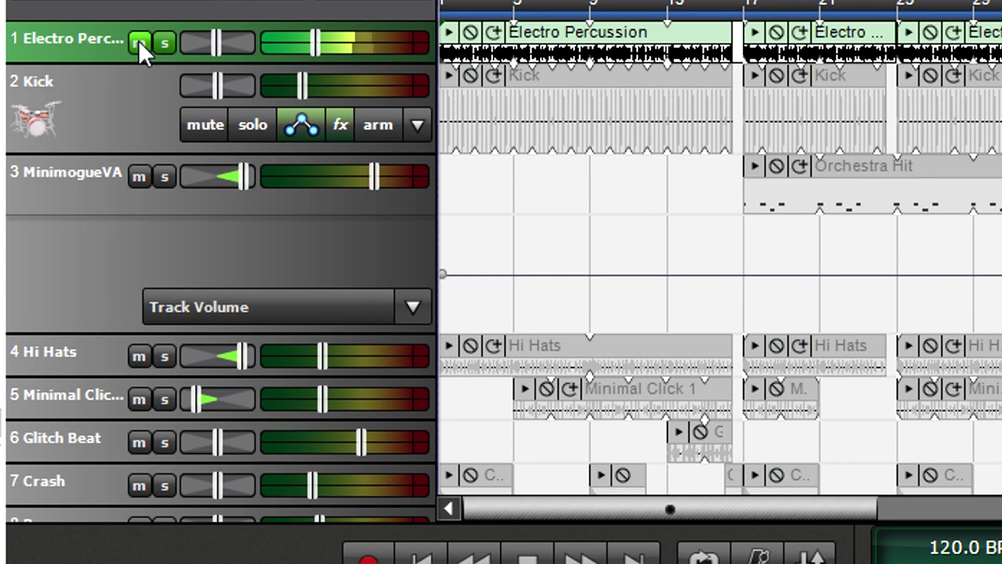
{"action": "left_click", "coordinate": [167, 178]}
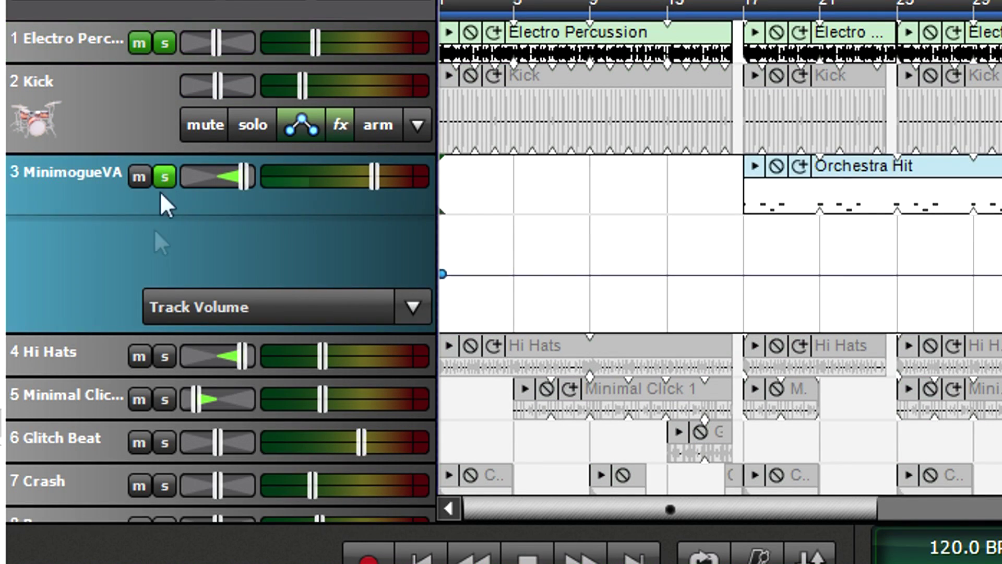
{"action": "left_click", "coordinate": [170, 351]}
{"action": "left_click", "coordinate": [170, 350]}
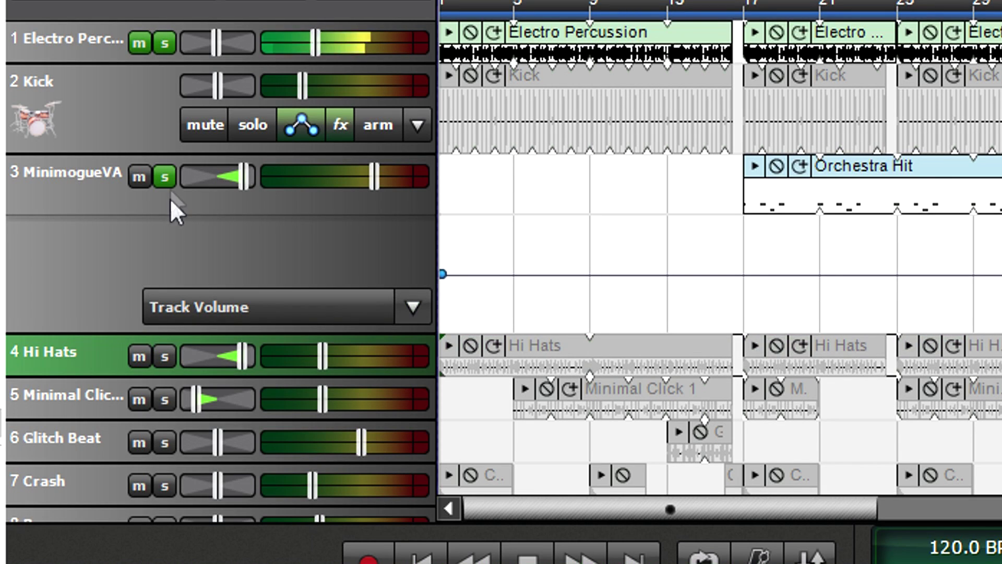
{"action": "left_click", "coordinate": [170, 176]}
{"action": "left_click", "coordinate": [167, 39]}
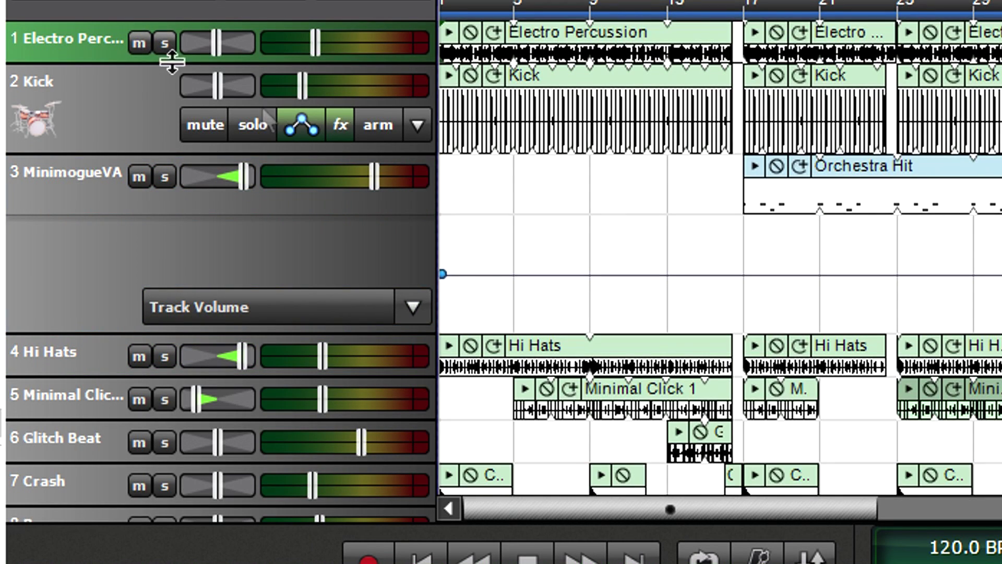
{"action": "mouse_move", "coordinate": [338, 122]}
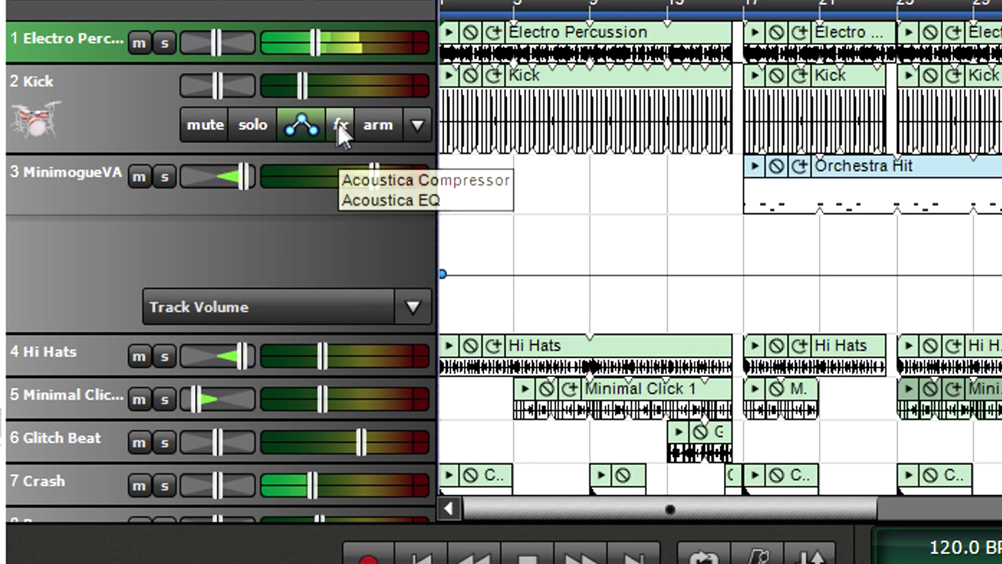
Raise the Kick track's reverb send and draw a volume dip early in its automation lane
{"action": "left_click", "coordinate": [299, 124]}
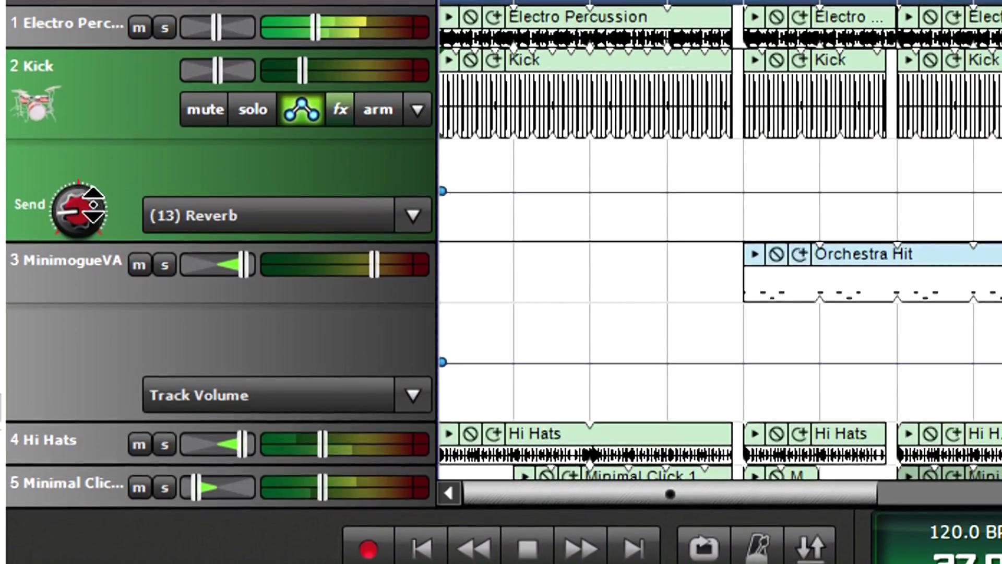
{"action": "left_click_drag", "start_coordinate": [81, 221], "coordinate": [92, 169]}
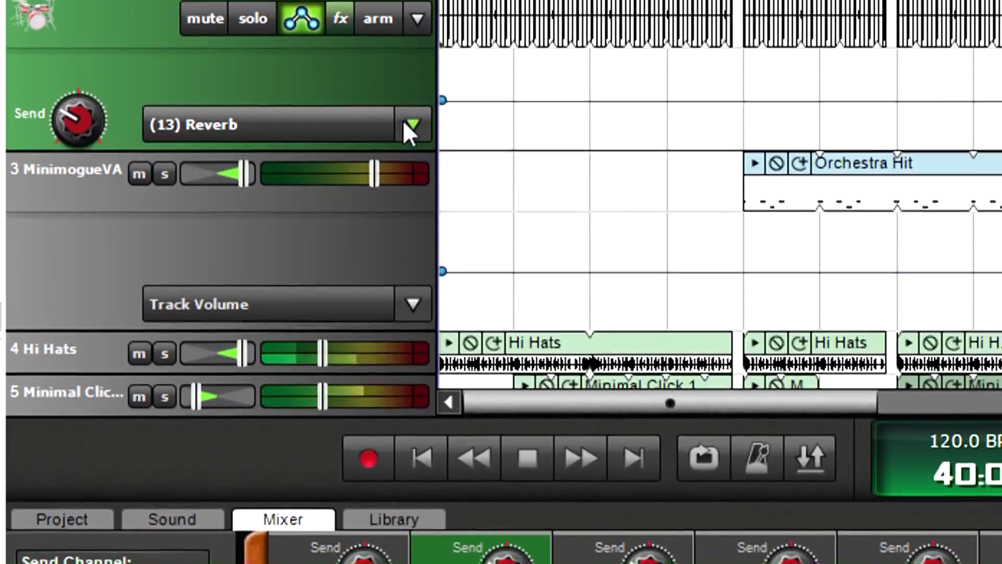
{"action": "left_click", "coordinate": [412, 139]}
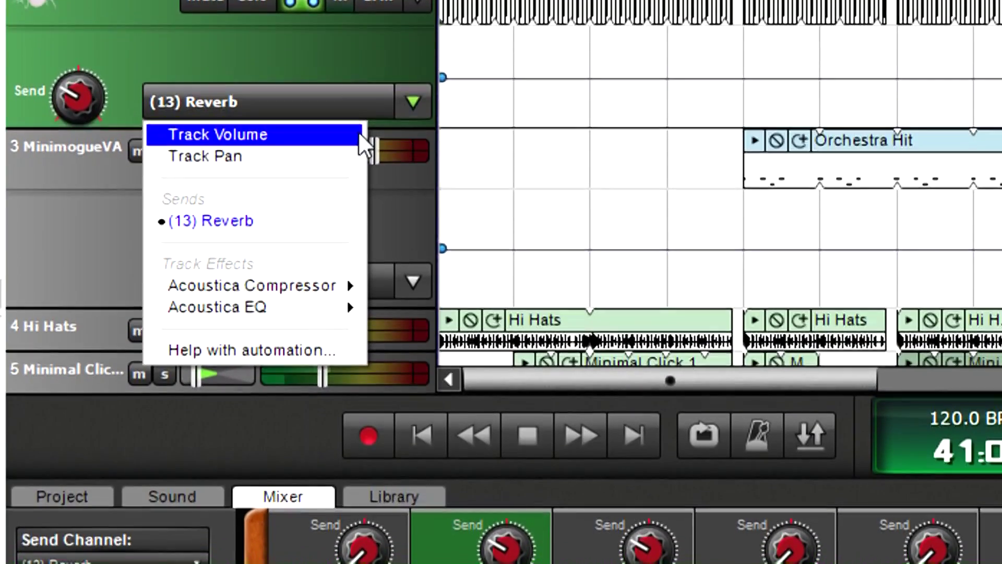
{"action": "left_click", "coordinate": [360, 142]}
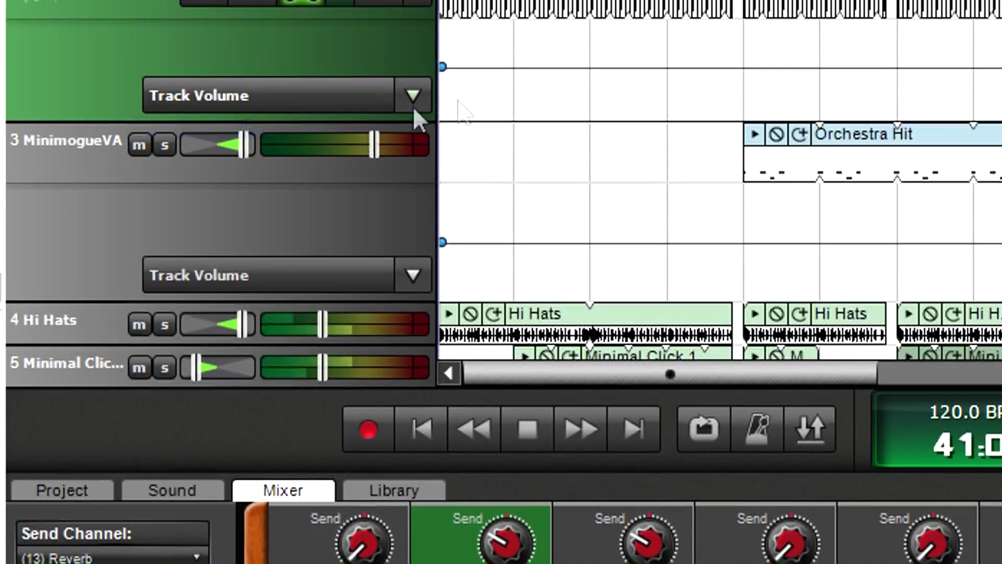
{"action": "left_click_drag", "start_coordinate": [495, 64], "coordinate": [588, 85]}
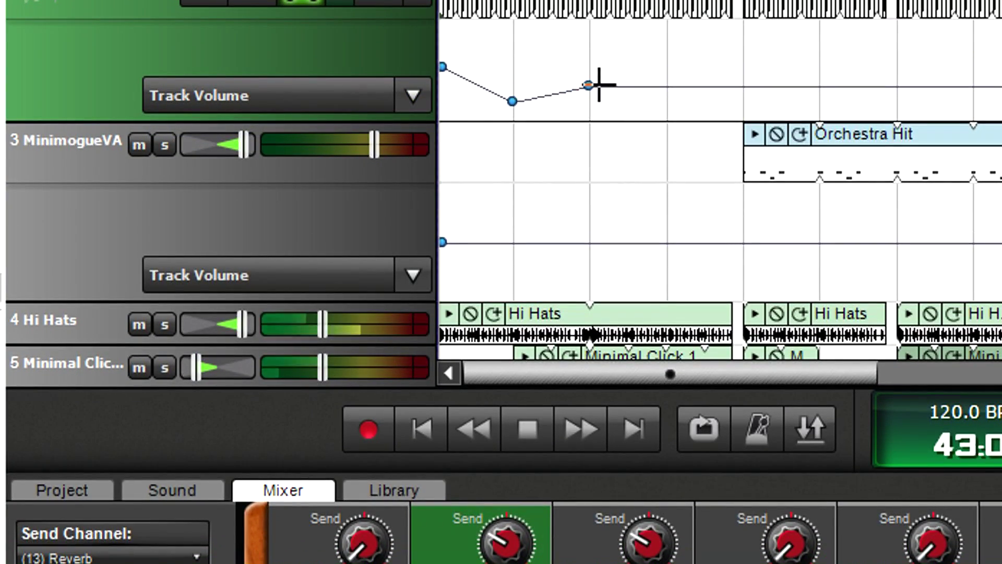
Open MinimogueVA's automation parameter list and dismiss it without choosing anything
{"action": "left_click", "coordinate": [413, 274]}
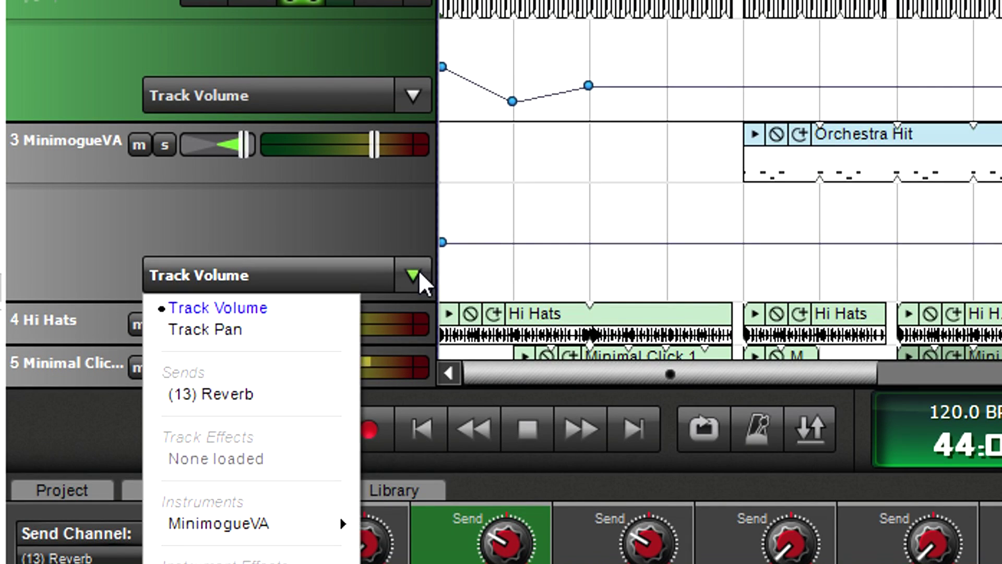
{"action": "mouse_move", "coordinate": [315, 519]}
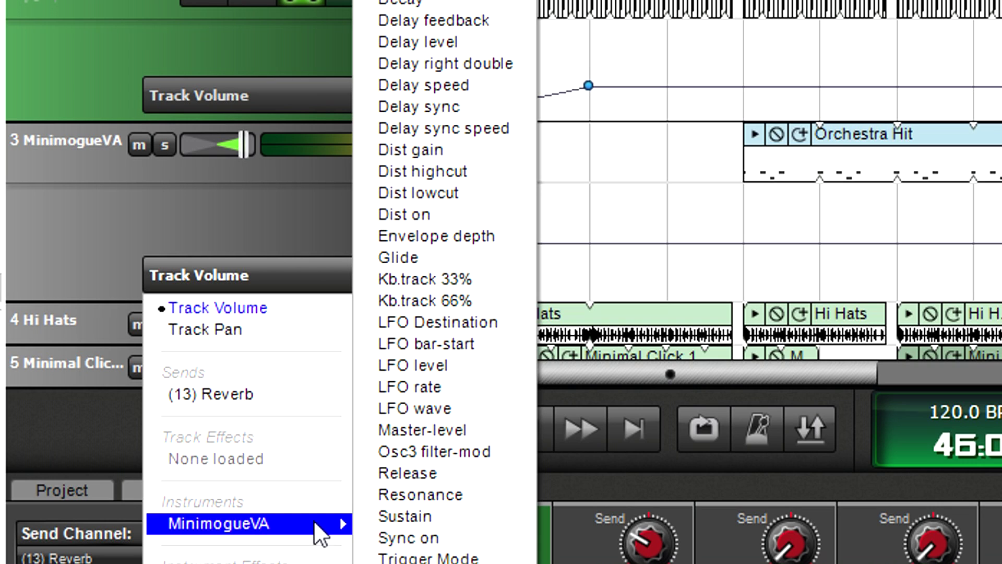
{"action": "left_click", "coordinate": [307, 228]}
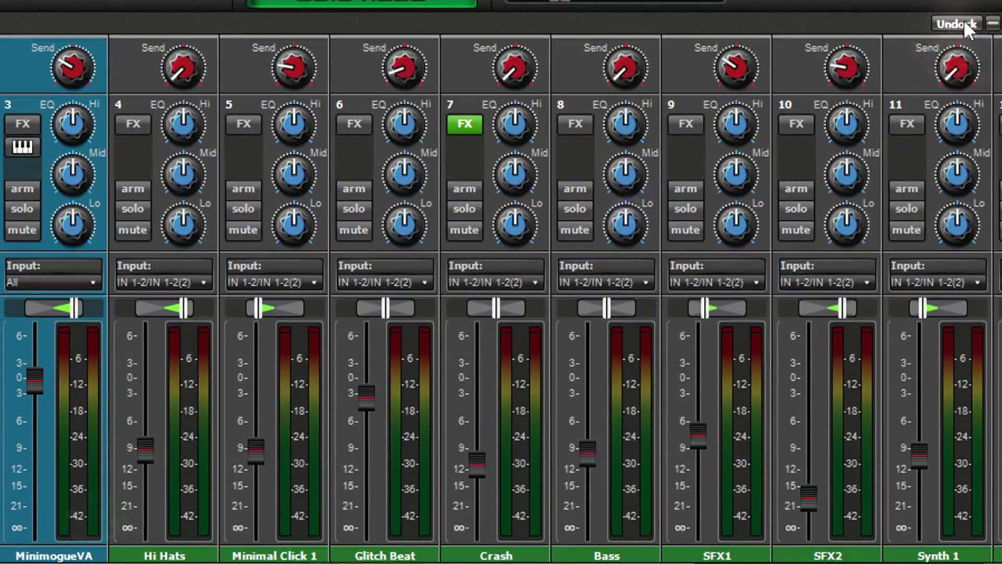
Float the mixer, move and enlarge its window, then dock it beneath the tracks
{"action": "left_click", "coordinate": [963, 25]}
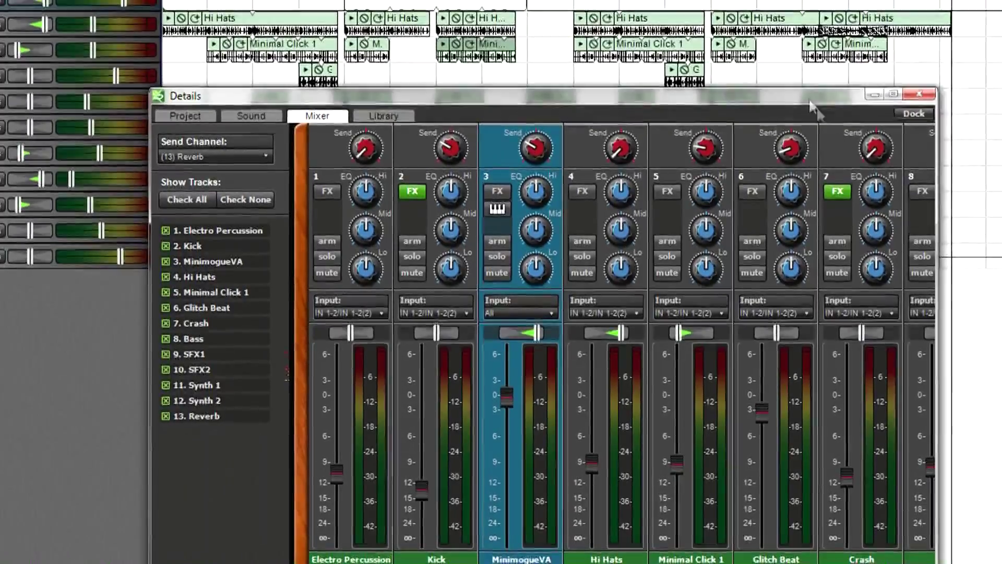
{"action": "left_click_drag", "start_coordinate": [810, 102], "coordinate": [663, 23]}
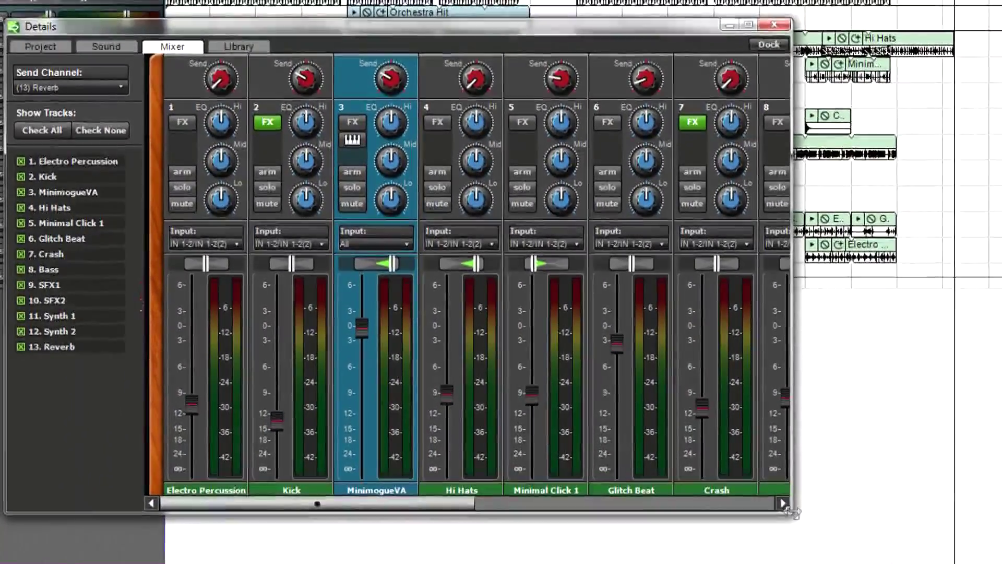
{"action": "left_click_drag", "start_coordinate": [791, 511], "coordinate": [880, 549]}
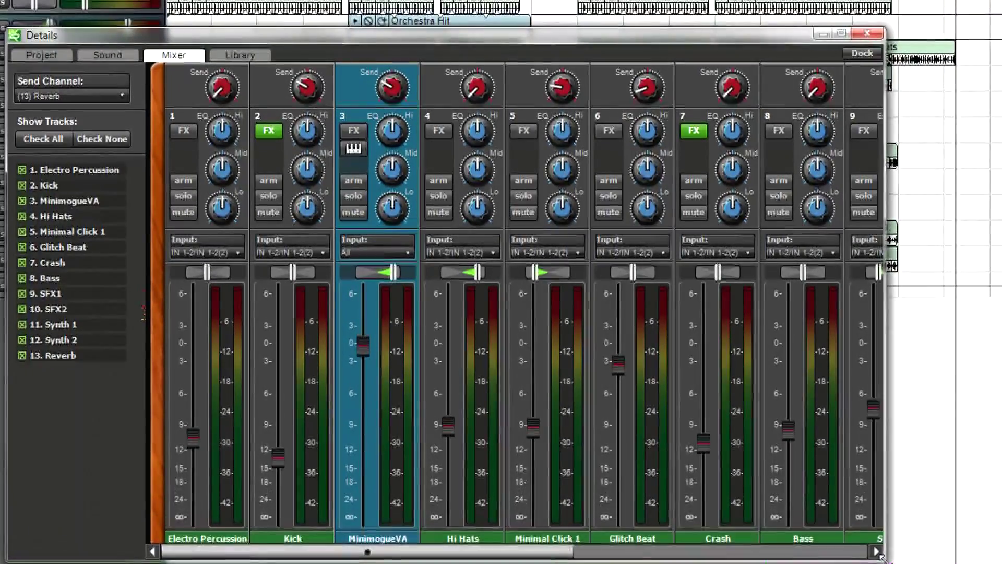
{"action": "left_click", "coordinate": [869, 55]}
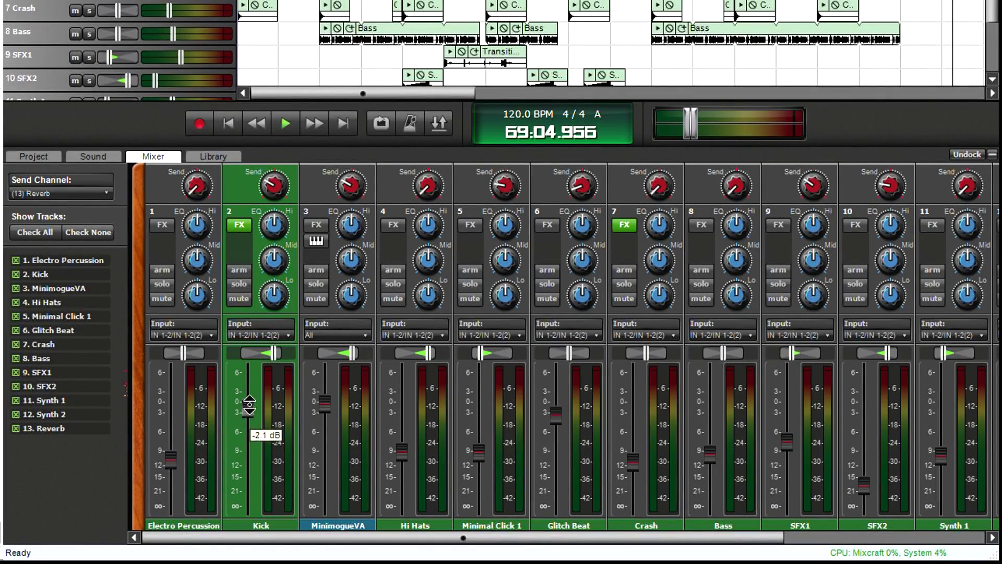
Make the docked mixer taller and raise the Hi Hats fader to about -7.6 dB
{"action": "left_click_drag", "start_coordinate": [356, 146], "coordinate": [361, 19]}
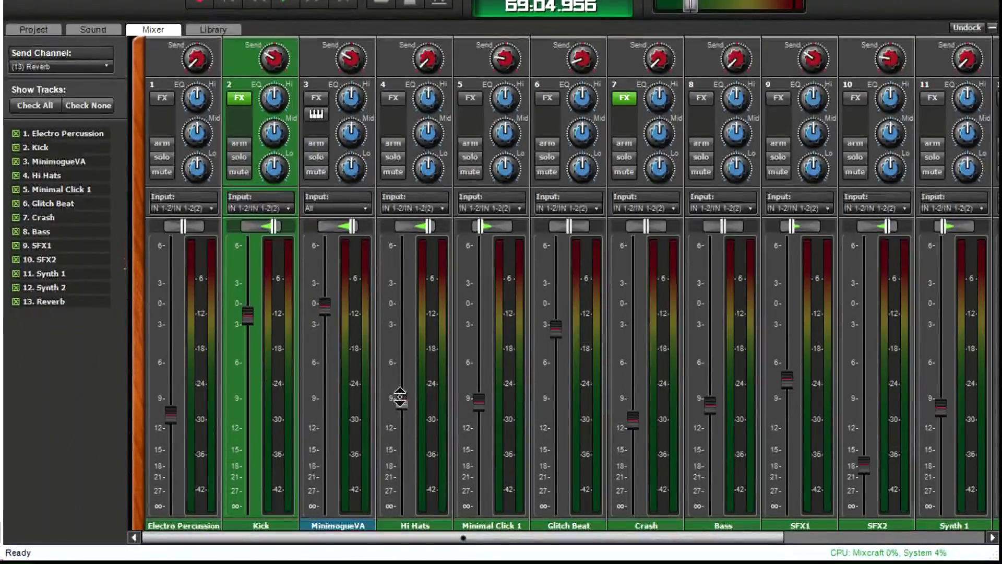
{"action": "left_click_drag", "start_coordinate": [399, 397], "coordinate": [401, 356]}
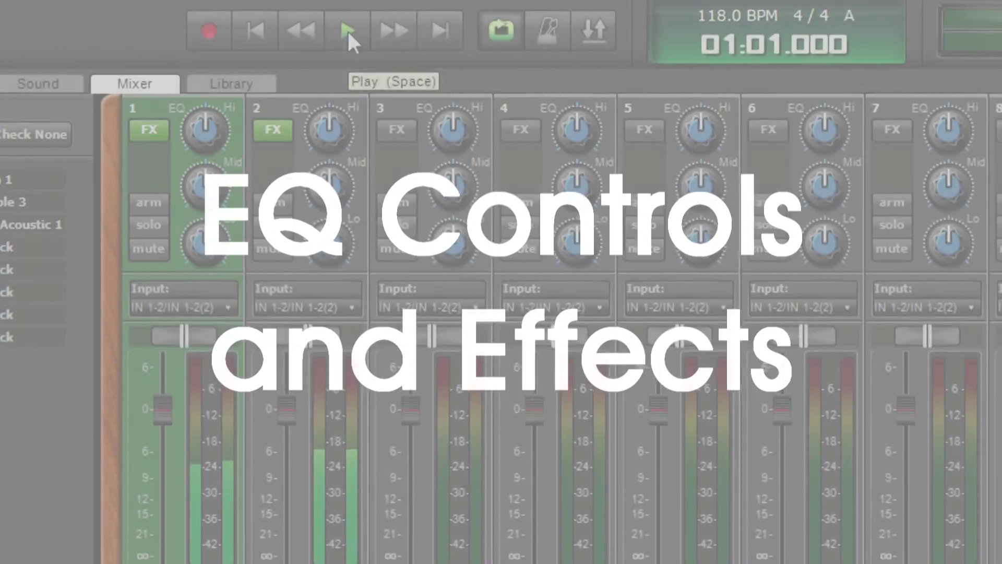
Play the song, boost channel 2's Lo to +5.1 dB, raise channel 1's Hi, and cut channel 3's Mid to -4.8 dB
{"action": "left_click", "coordinate": [346, 29]}
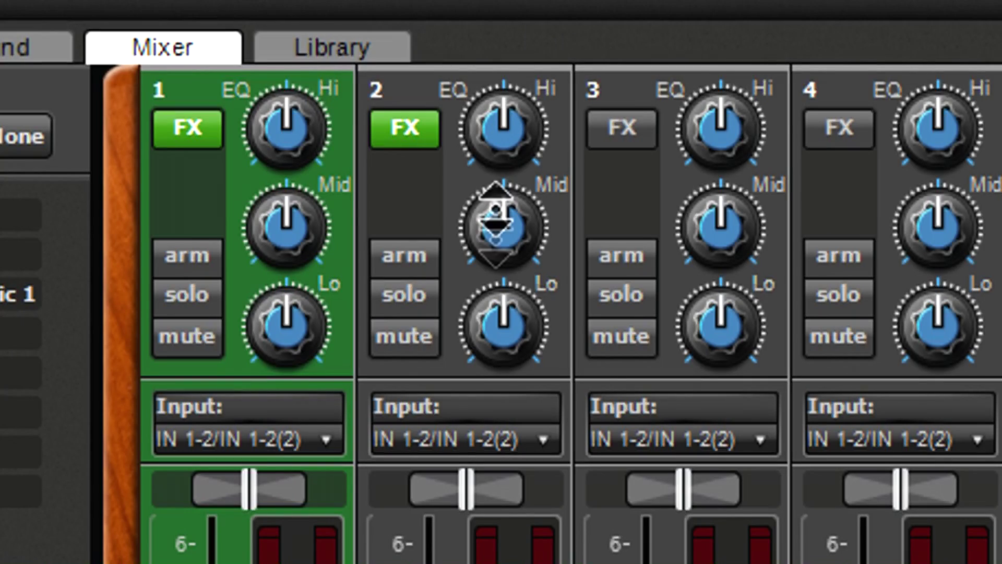
{"action": "left_click_drag", "start_coordinate": [495, 319], "coordinate": [497, 274]}
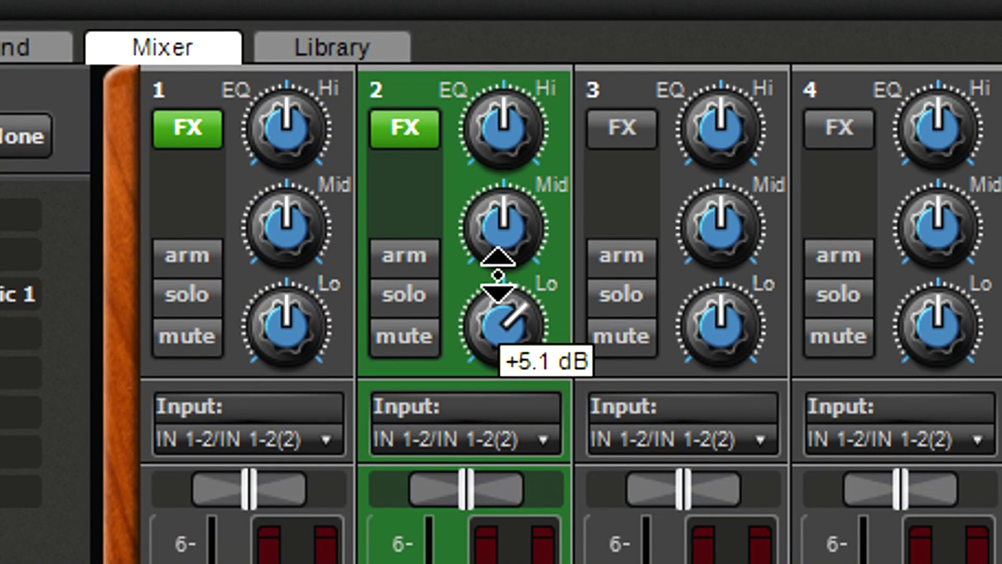
{"action": "left_click_drag", "start_coordinate": [315, 148], "coordinate": [285, 1]}
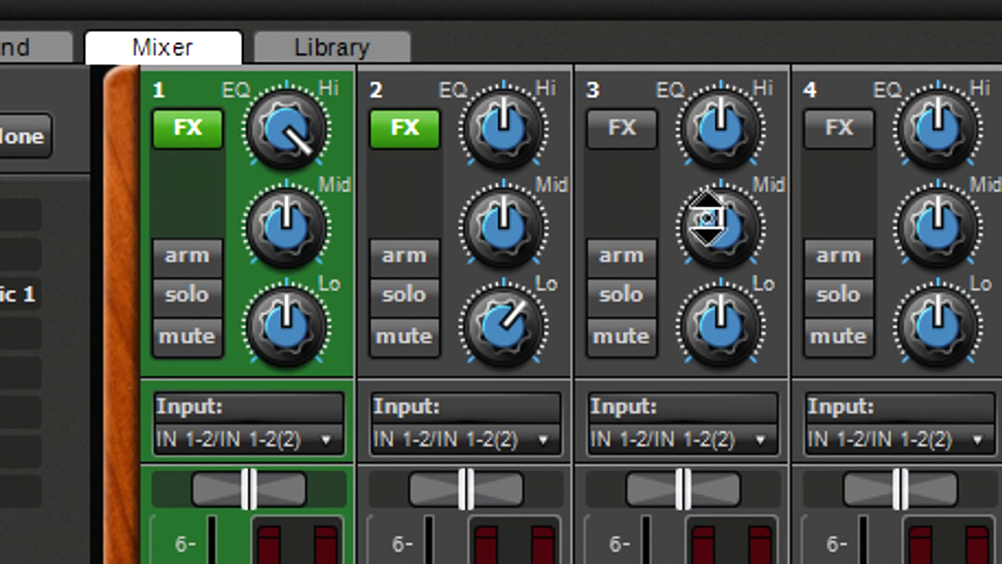
{"action": "left_click_drag", "start_coordinate": [707, 218], "coordinate": [723, 272]}
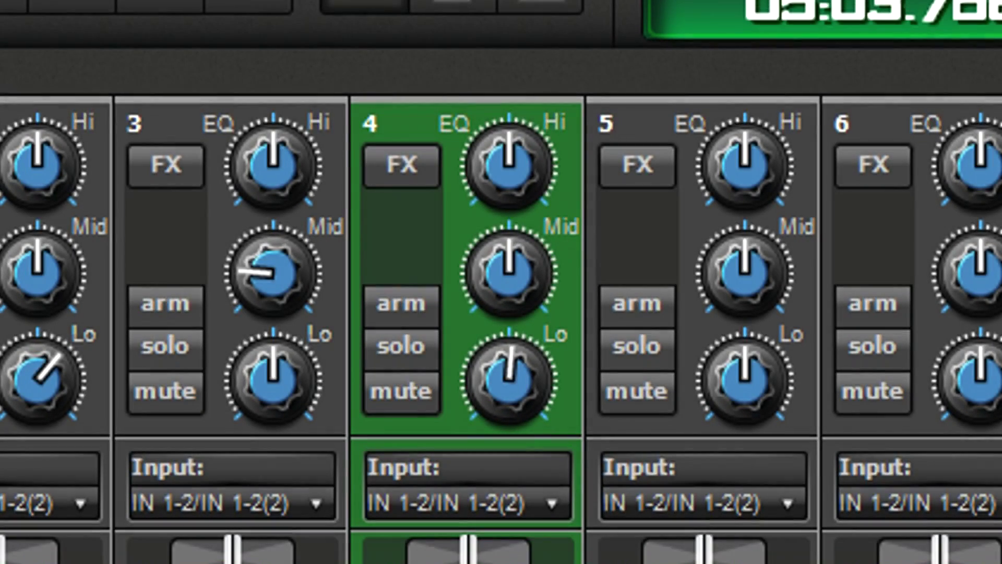
Try channel 4's Hi, Mid and Lo knobs, leaving its EQ flat
{"action": "left_click_drag", "start_coordinate": [525, 111], "coordinate": [512, 156]}
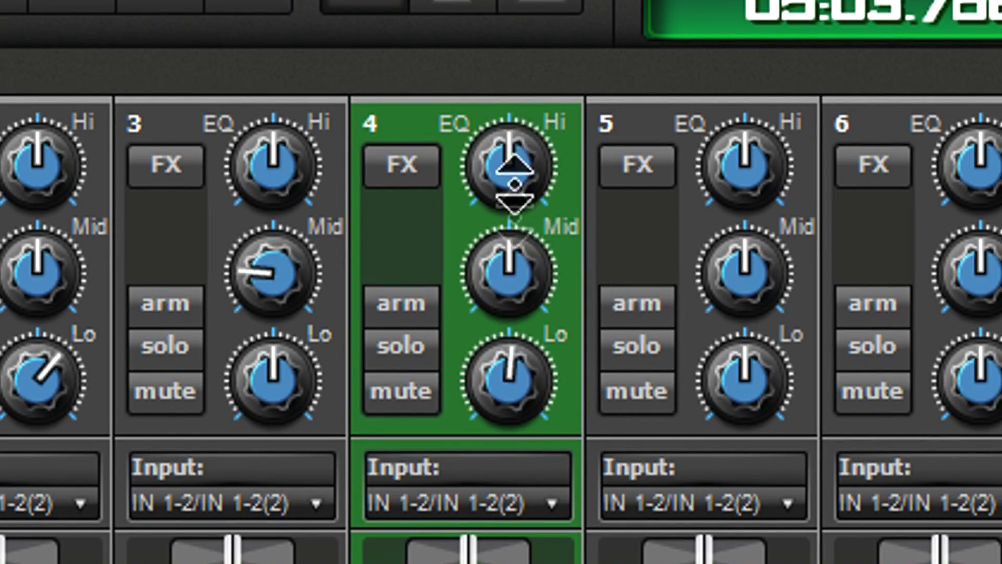
{"action": "mouse_move", "coordinate": [511, 264]}
{"action": "left_mouse_down"}
{"action": "mouse_move", "coordinate": [509, 284]}
{"action": "mouse_move", "coordinate": [510, 161]}
{"action": "mouse_move", "coordinate": [523, 112]}
{"action": "mouse_move", "coordinate": [520, 246]}
{"action": "left_mouse_up"}
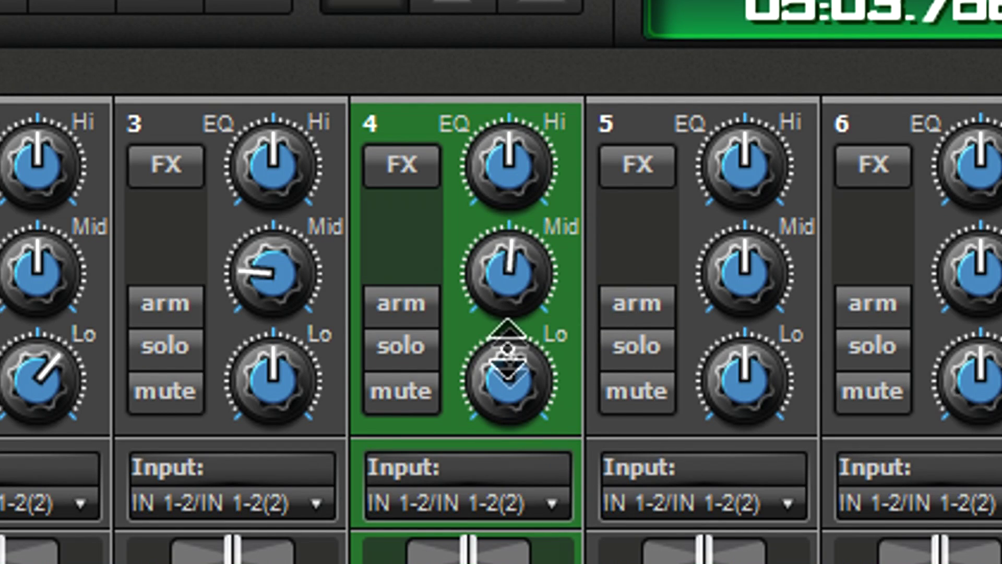
{"action": "left_click_drag", "start_coordinate": [508, 357], "coordinate": [504, 391]}
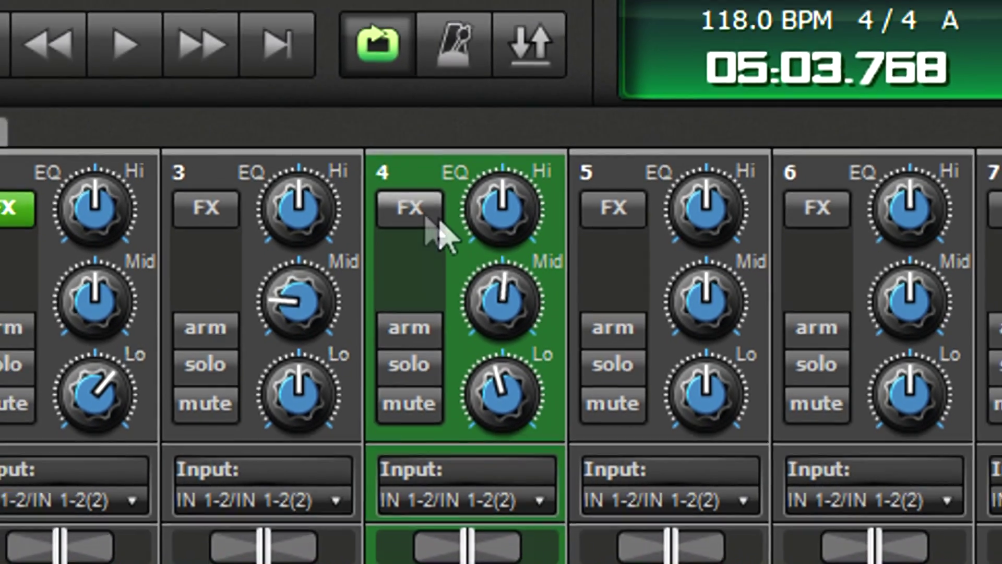
Add Classic EQ to track 4's effects and review its graphic EQ window before closing it
{"action": "left_click", "coordinate": [413, 168]}
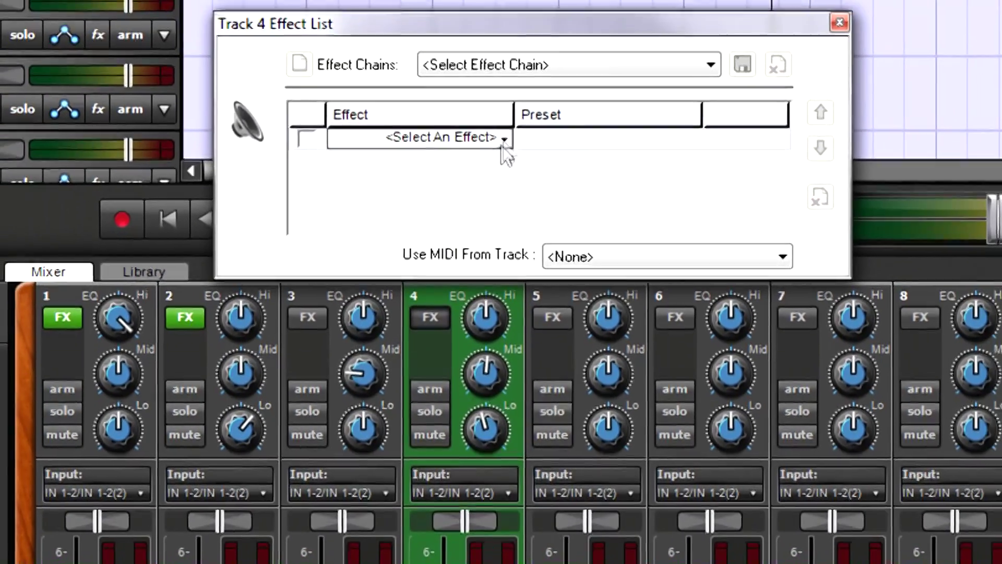
{"action": "left_click", "coordinate": [518, 31]}
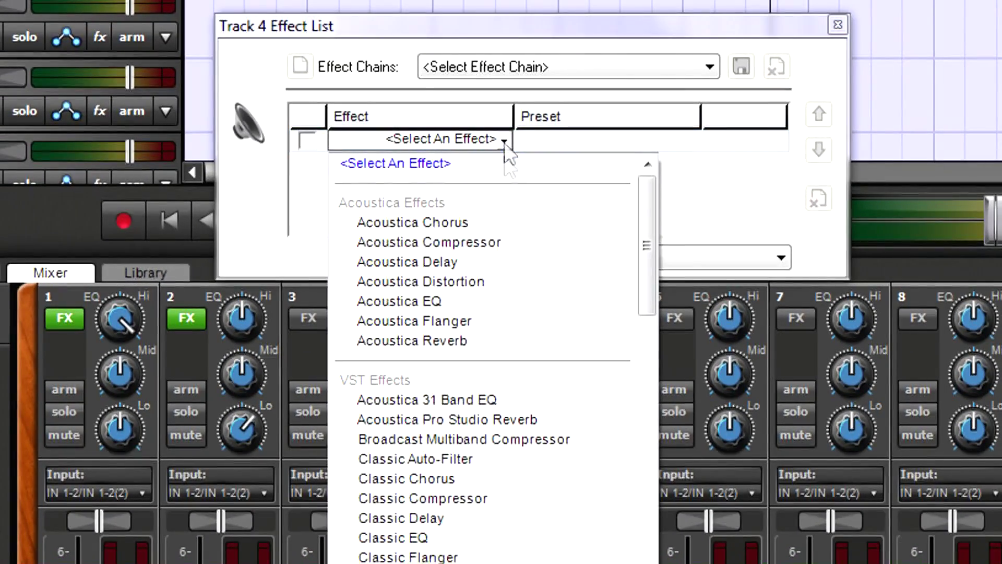
{"action": "left_click", "coordinate": [474, 534]}
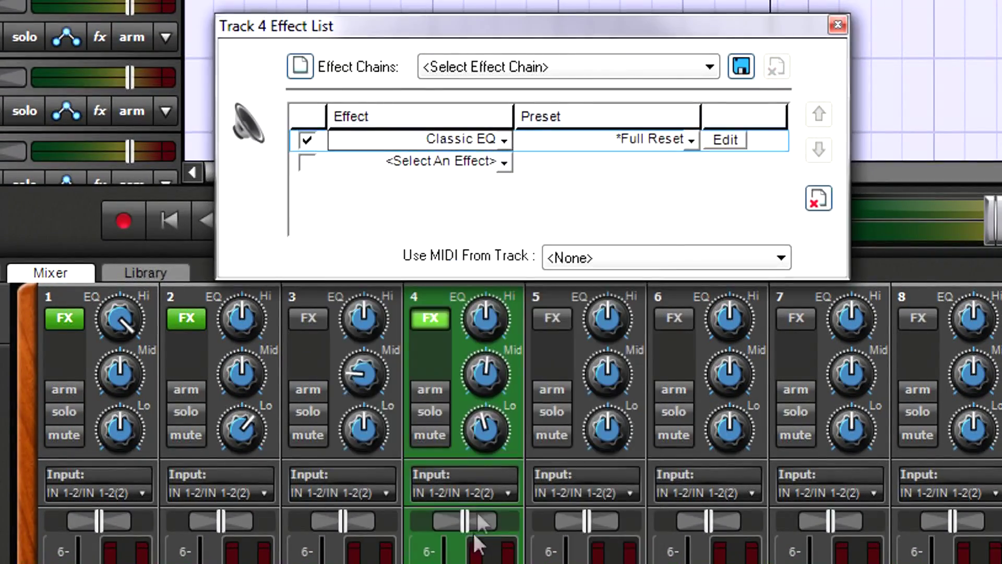
{"action": "left_click", "coordinate": [724, 140]}
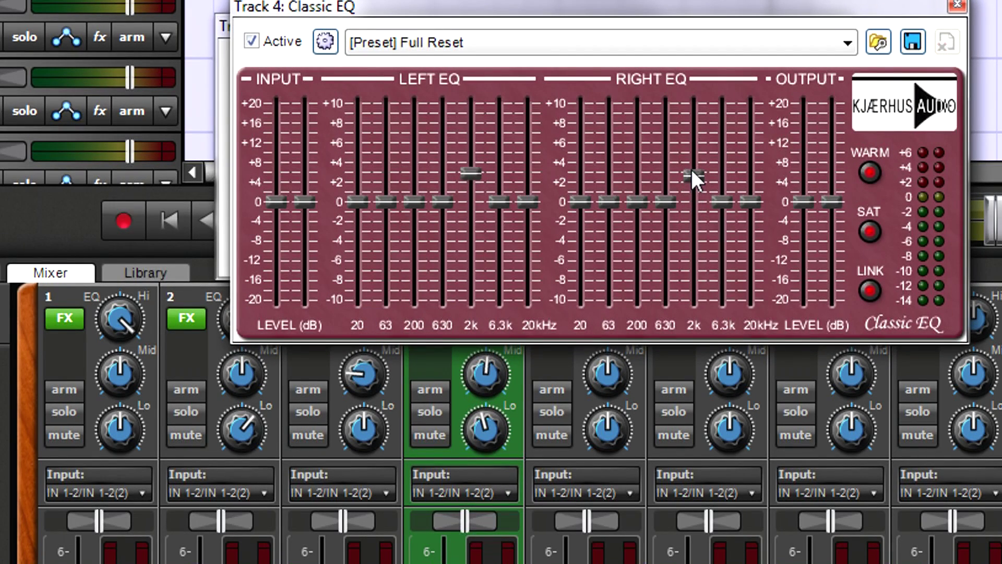
{"action": "left_click", "coordinate": [958, 6]}
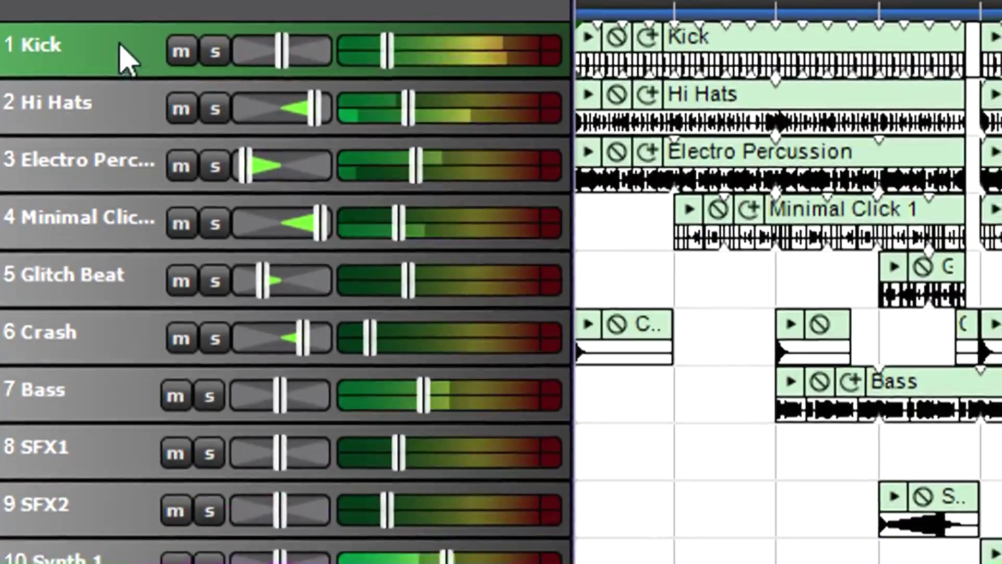
Insert a SubMix track from the Kick track's menu
{"action": "right_click", "coordinate": [124, 57]}
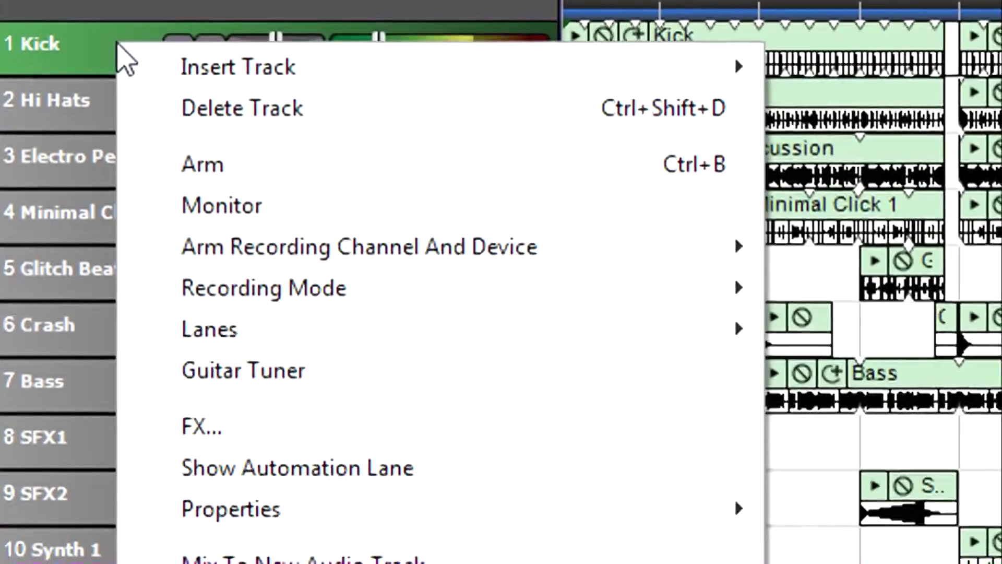
{"action": "mouse_move", "coordinate": [198, 80]}
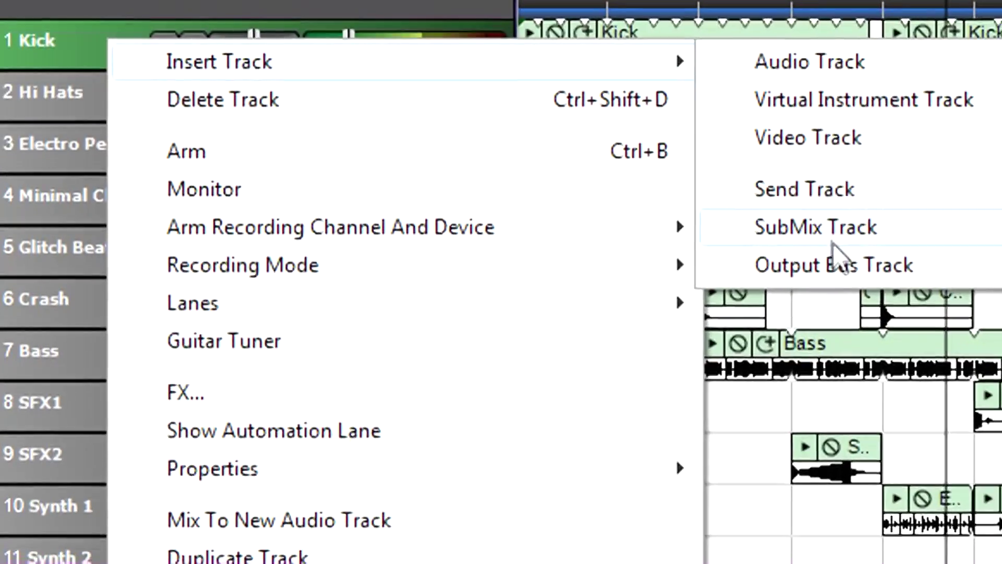
{"action": "left_click", "coordinate": [873, 238]}
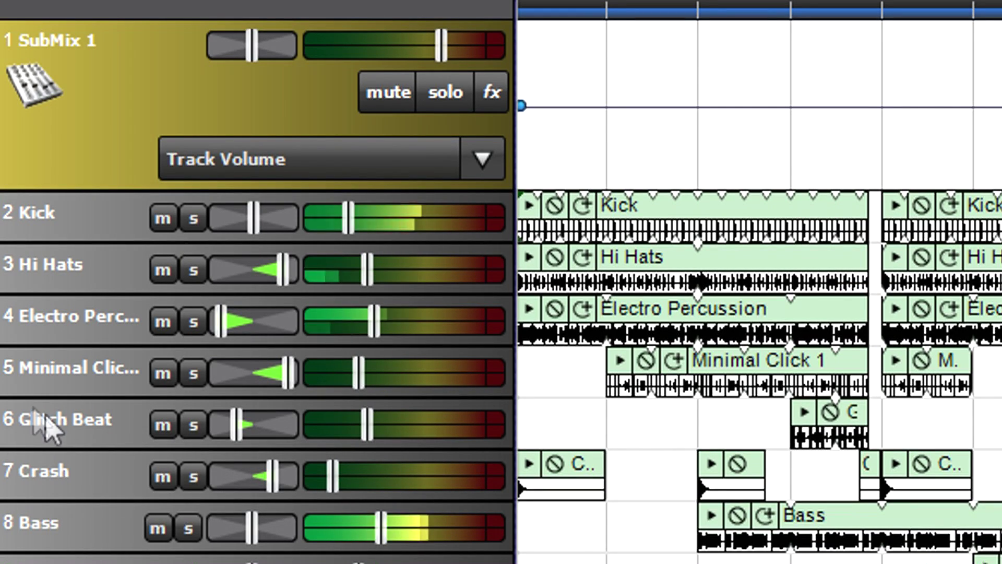
Move Crash, Glitch Beat, Minimal Click, Electro Percussion, Hi Hats and Kick into SubMix 1, then set it to +6.0 dB
{"action": "left_click_drag", "start_coordinate": [73, 491], "coordinate": [83, 173]}
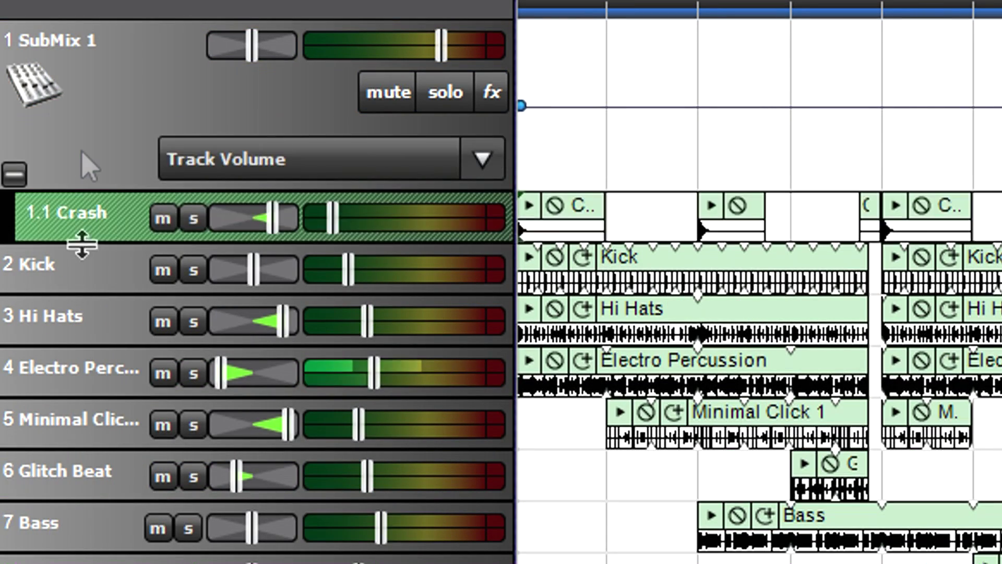
{"action": "left_click_drag", "start_coordinate": [75, 454], "coordinate": [76, 159]}
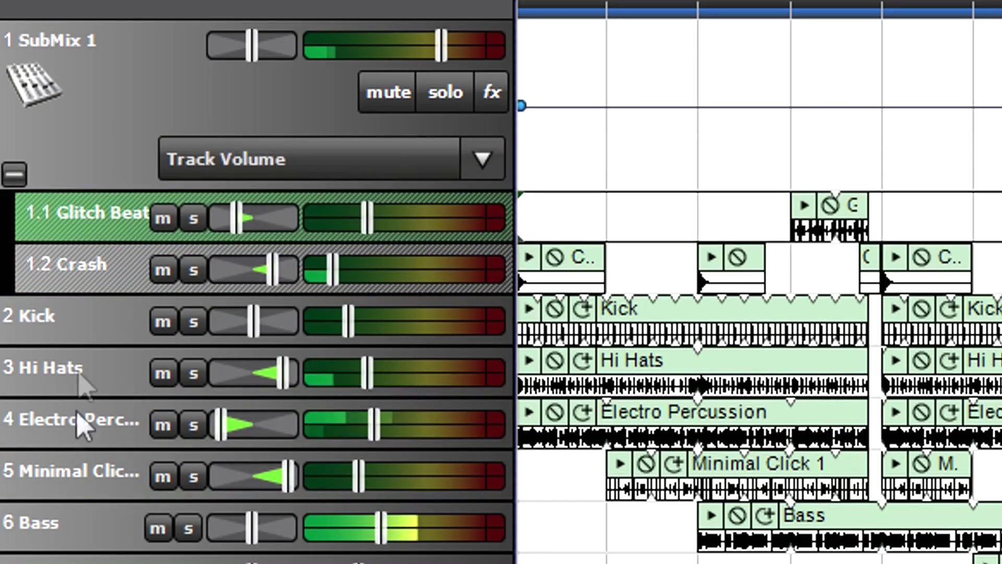
{"action": "left_click_drag", "start_coordinate": [76, 473], "coordinate": [75, 159]}
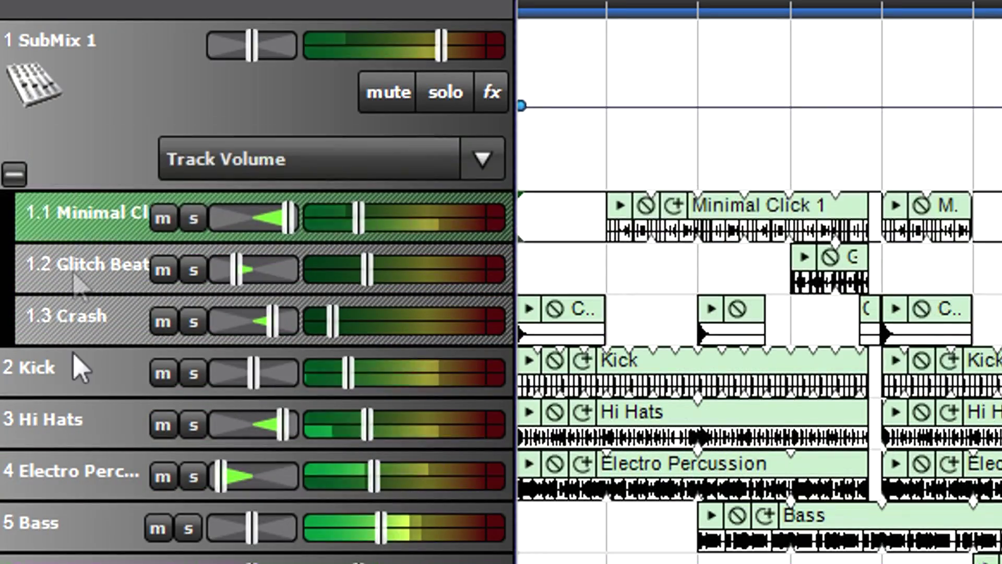
{"action": "left_click_drag", "start_coordinate": [73, 472], "coordinate": [62, 183]}
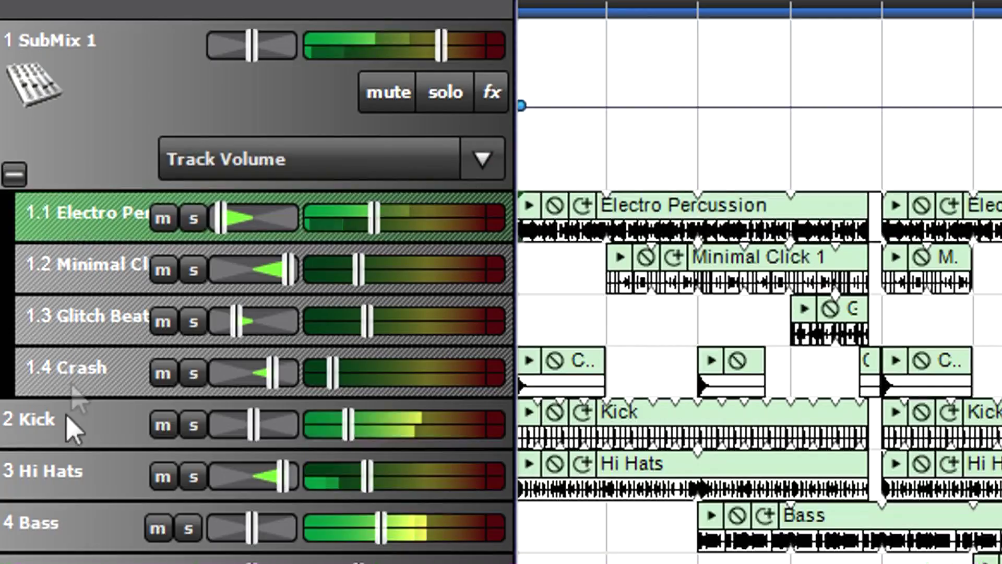
{"action": "left_click_drag", "start_coordinate": [67, 476], "coordinate": [60, 182]}
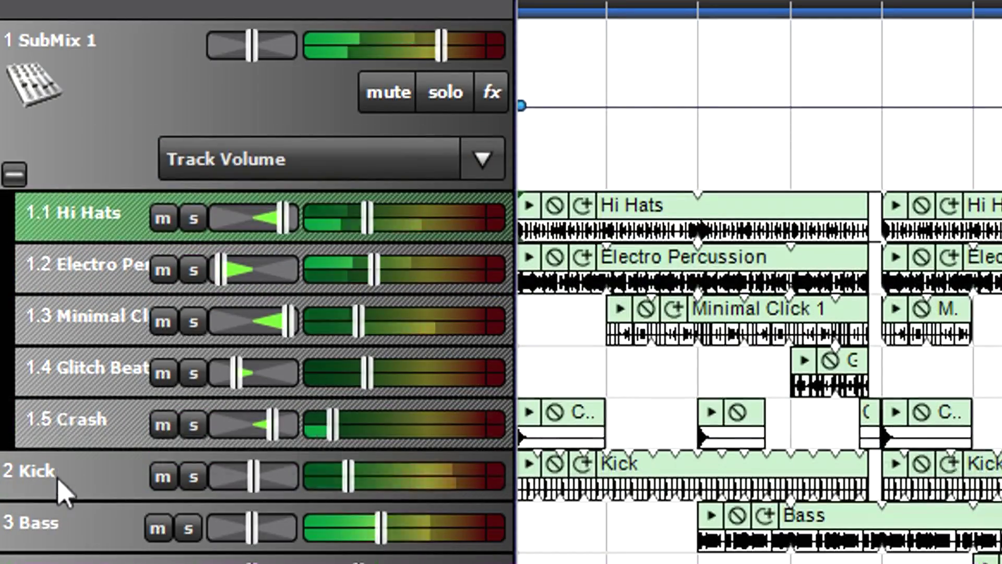
{"action": "left_click_drag", "start_coordinate": [62, 493], "coordinate": [62, 187]}
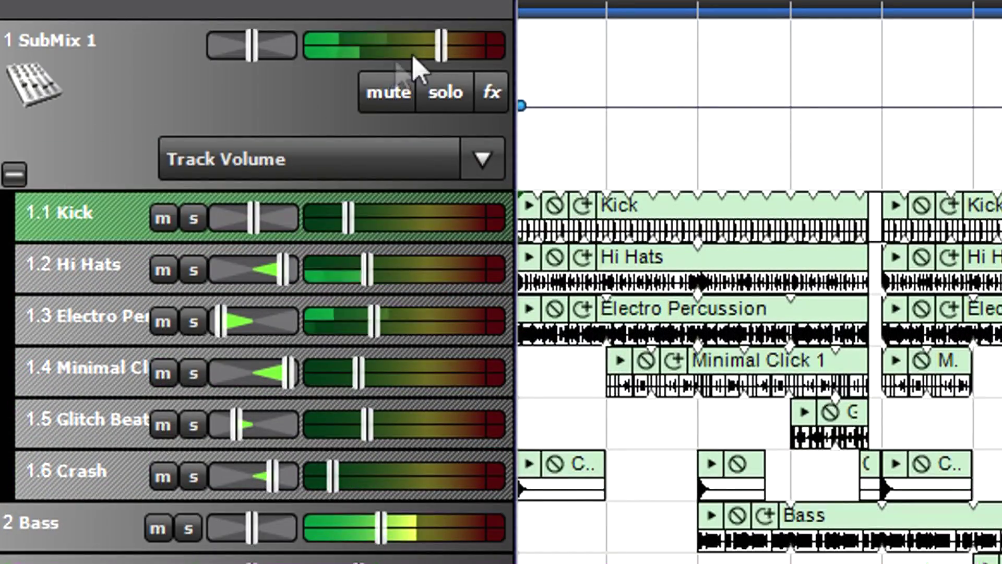
{"action": "left_click_drag", "start_coordinate": [442, 48], "coordinate": [374, 48]}
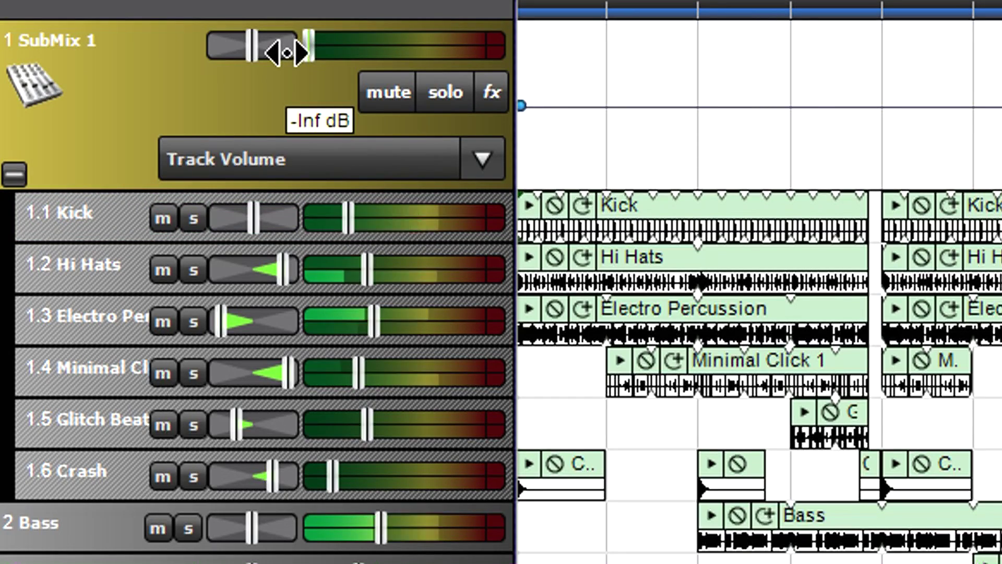
{"action": "left_click_drag", "start_coordinate": [286, 53], "coordinate": [617, 53]}
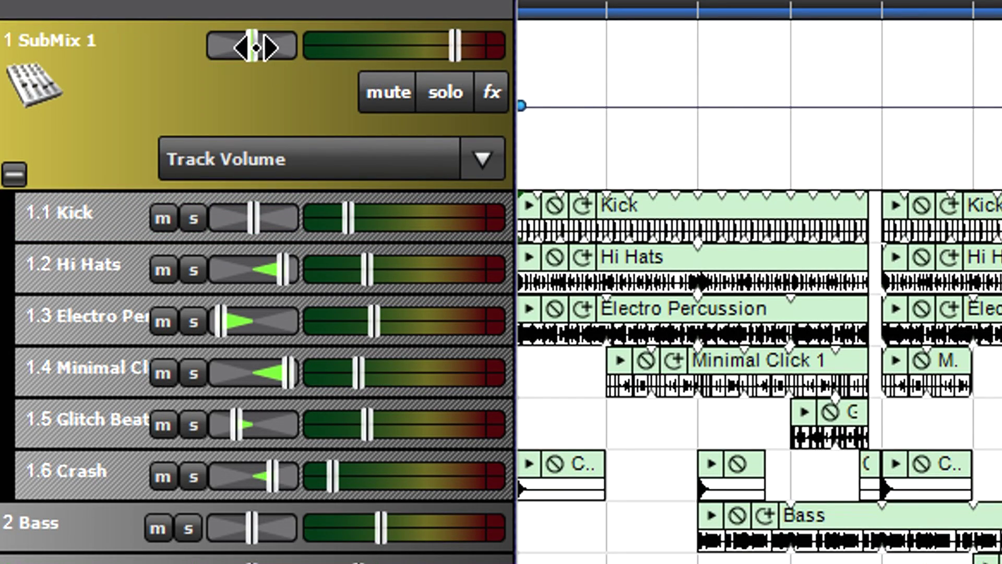
Toggle SubMix 1's mute on and off, then load Acoustica Compressor into its effect chain
{"action": "left_click", "coordinate": [391, 95]}
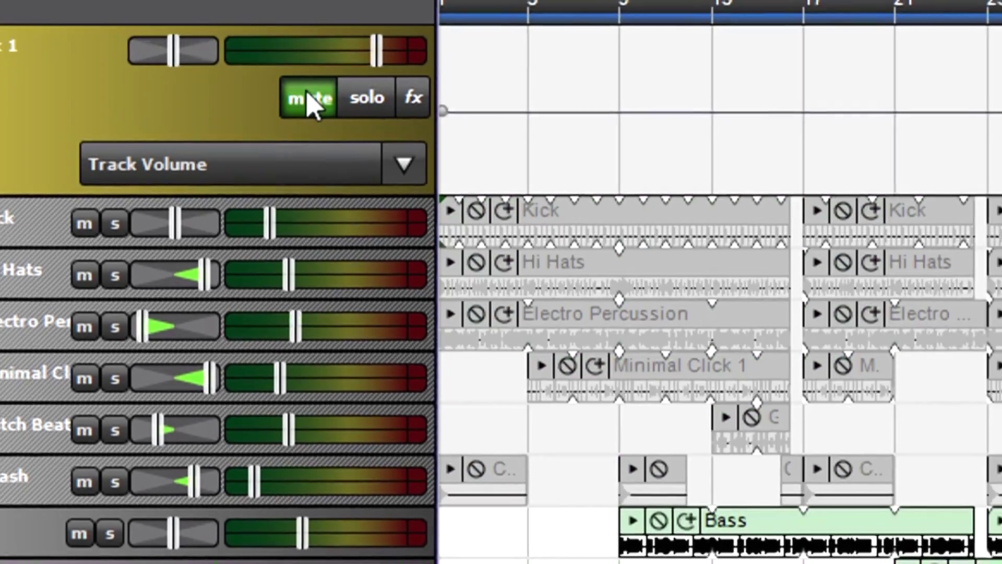
{"action": "left_click", "coordinate": [308, 99]}
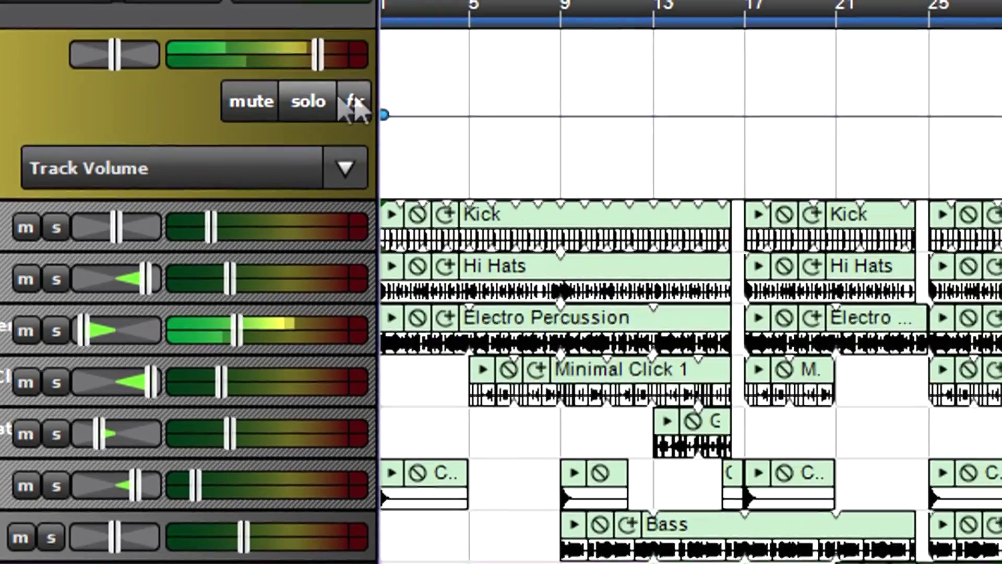
{"action": "left_click", "coordinate": [413, 98]}
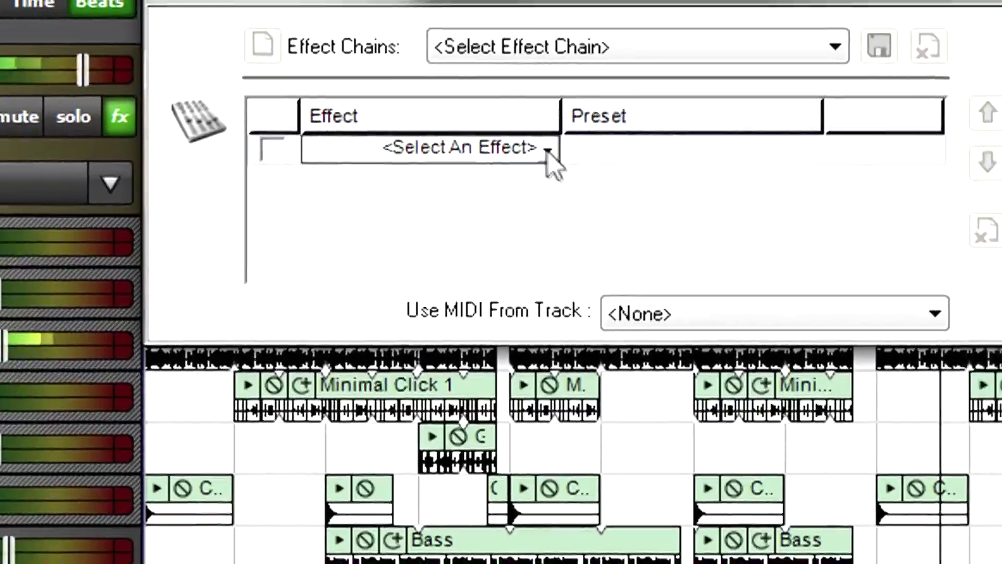
{"action": "left_click", "coordinate": [606, 149]}
{"action": "left_click", "coordinate": [440, 301]}
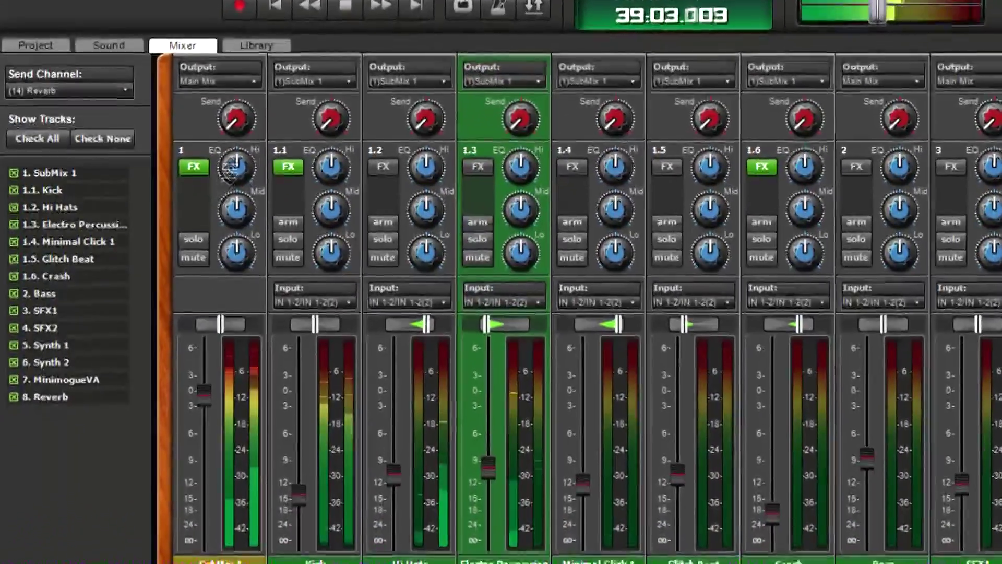
Nudge SubMix 1's Hi EQ, hide the Kick-through-Crash tracks in the mixer, and set SubMix 1 to -1.8 dB
{"action": "left_click_drag", "start_coordinate": [229, 171], "coordinate": [231, 178]}
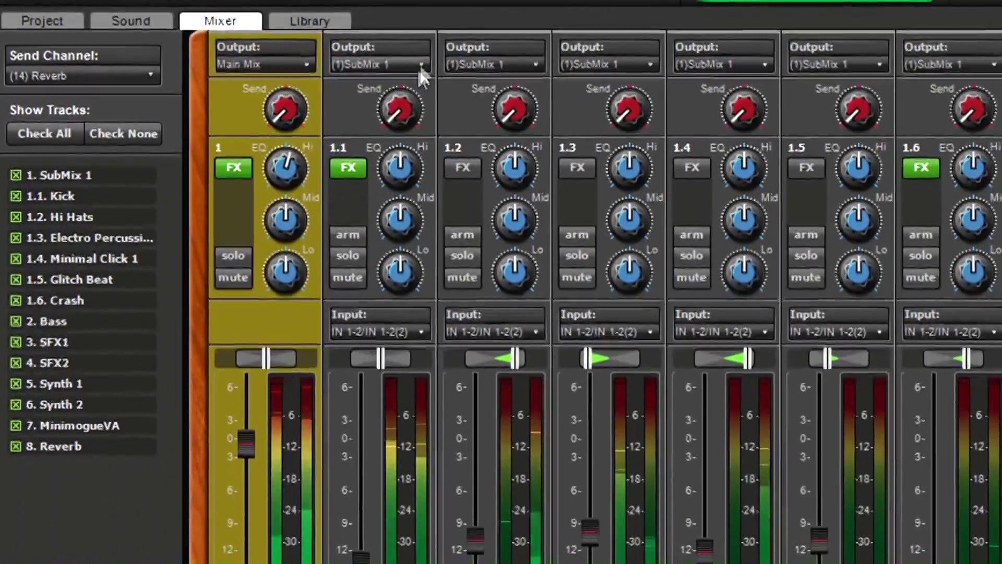
{"action": "left_click", "coordinate": [357, 55]}
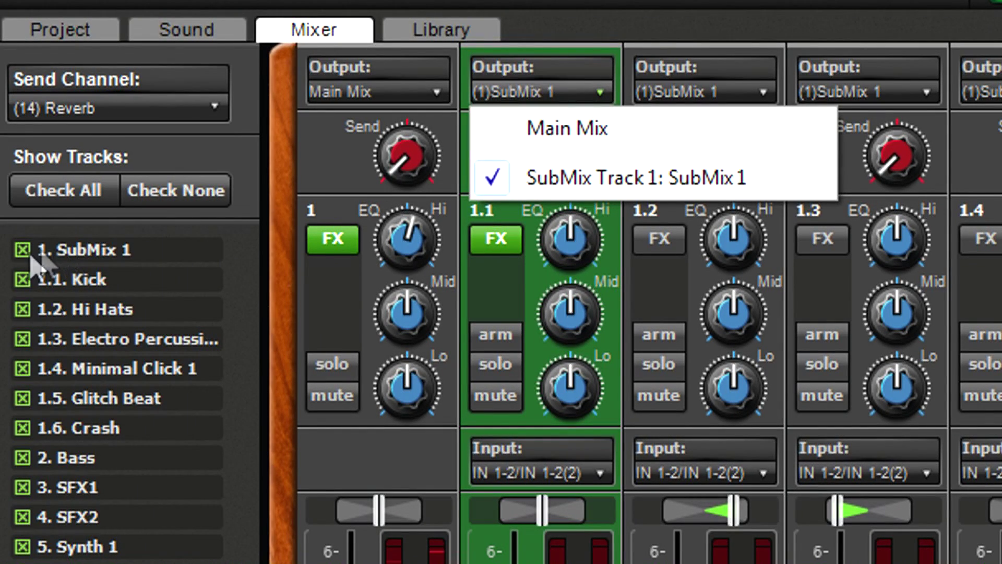
{"action": "left_click", "coordinate": [20, 280]}
{"action": "left_click", "coordinate": [19, 310]}
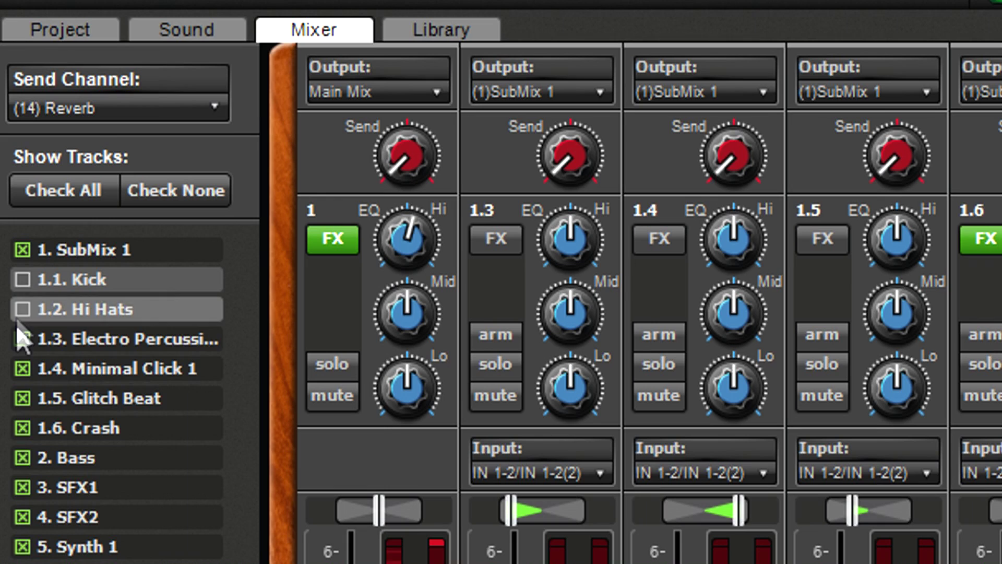
{"action": "left_click", "coordinate": [18, 339]}
{"action": "left_click", "coordinate": [21, 369]}
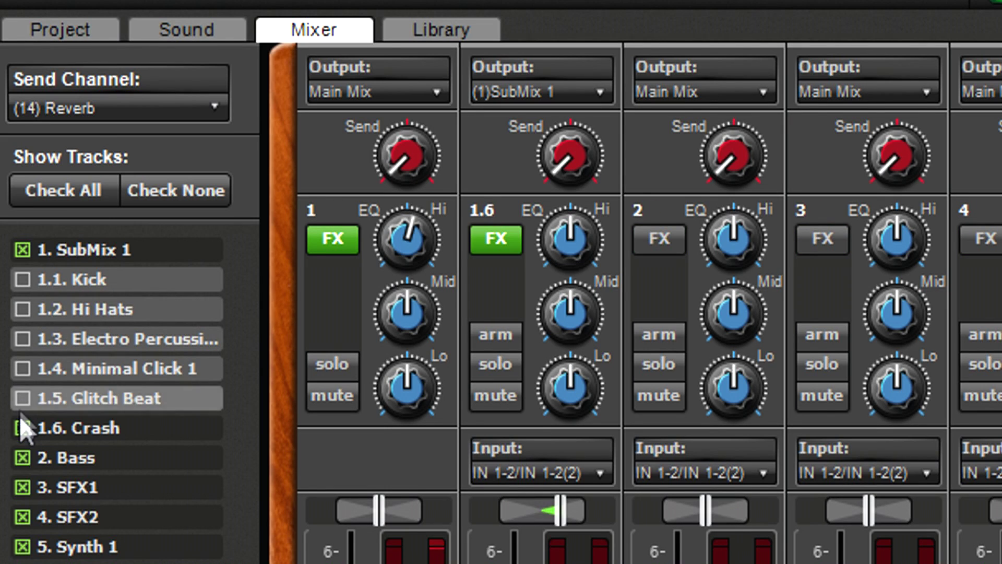
{"action": "left_click", "coordinate": [22, 429]}
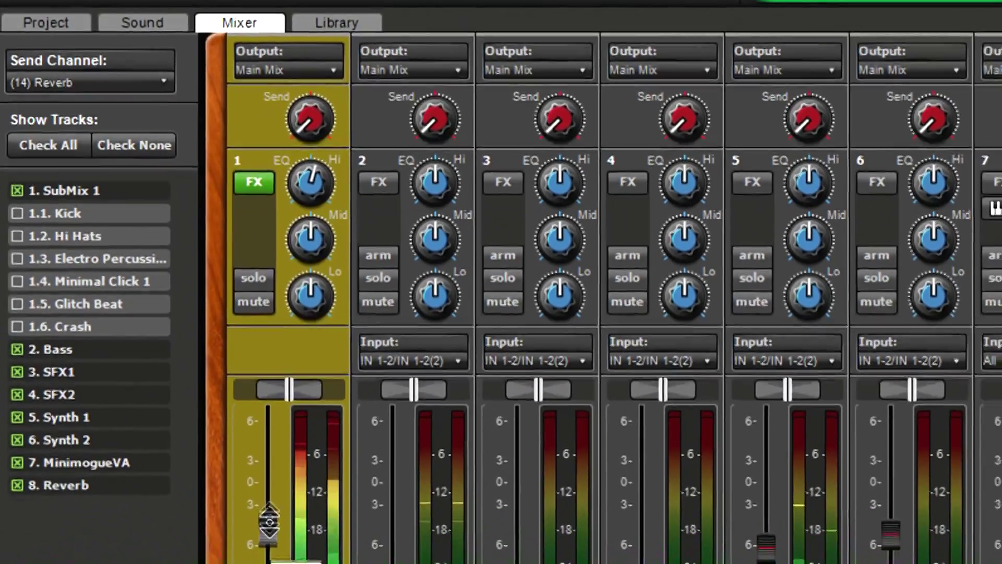
{"action": "left_click_drag", "start_coordinate": [287, 546], "coordinate": [295, 533]}
{"action": "left_click_drag", "start_coordinate": [225, 409], "coordinate": [226, 398]}
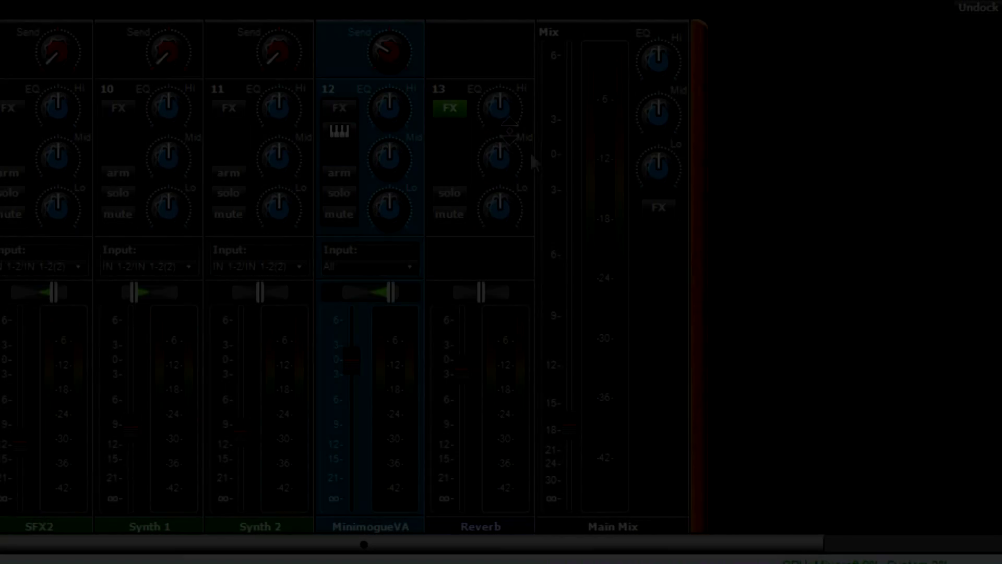
Open the track options menu for the Reverb strip at the right end of the mixer
{"action": "right_click", "coordinate": [472, 52]}
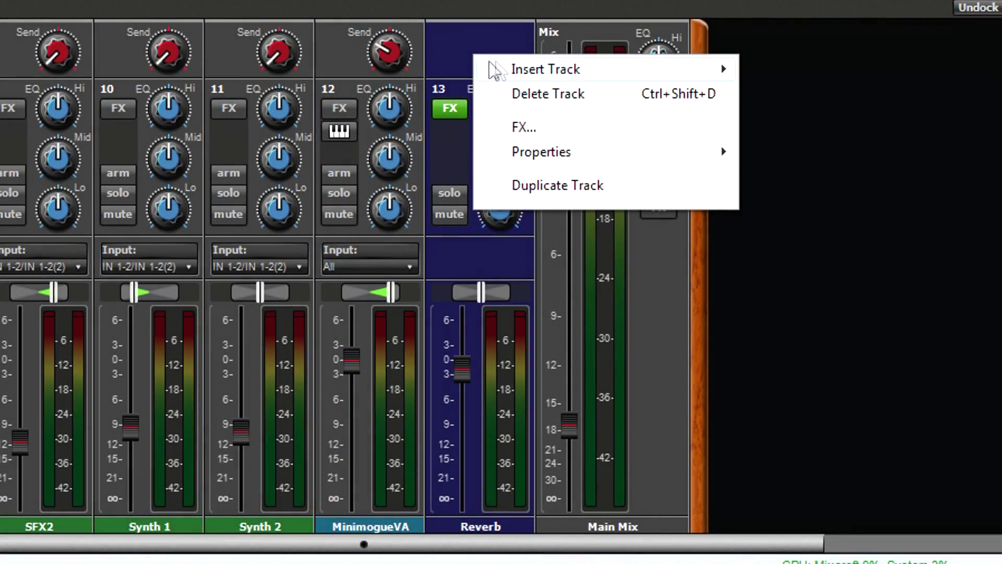
Insert two output bus tracks before Main Mix, then start renaming the newest one 'Syn'
{"action": "mouse_move", "coordinate": [499, 68]}
{"action": "left_click", "coordinate": [822, 207]}
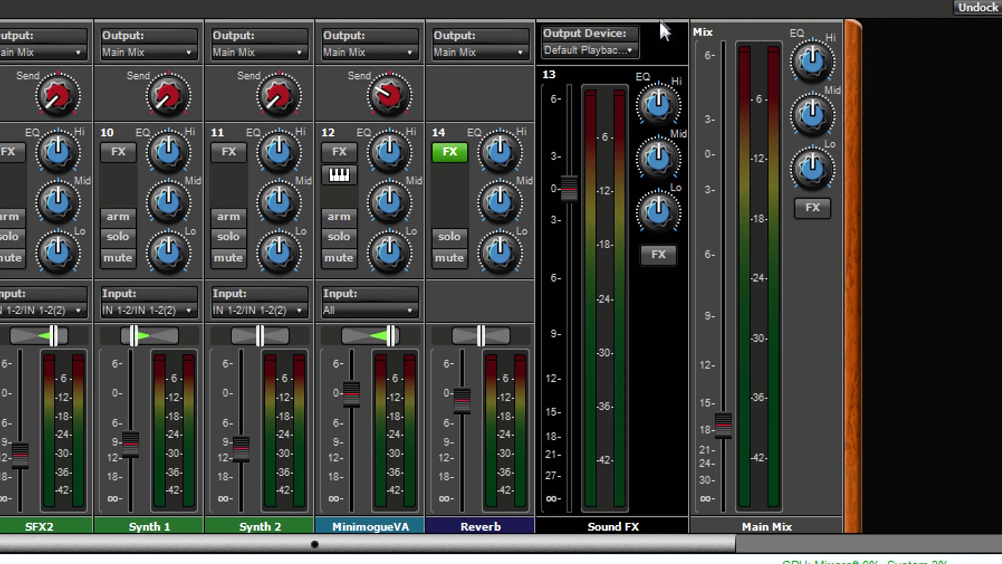
{"action": "right_click", "coordinate": [662, 34]}
{"action": "mouse_move", "coordinate": [694, 52]}
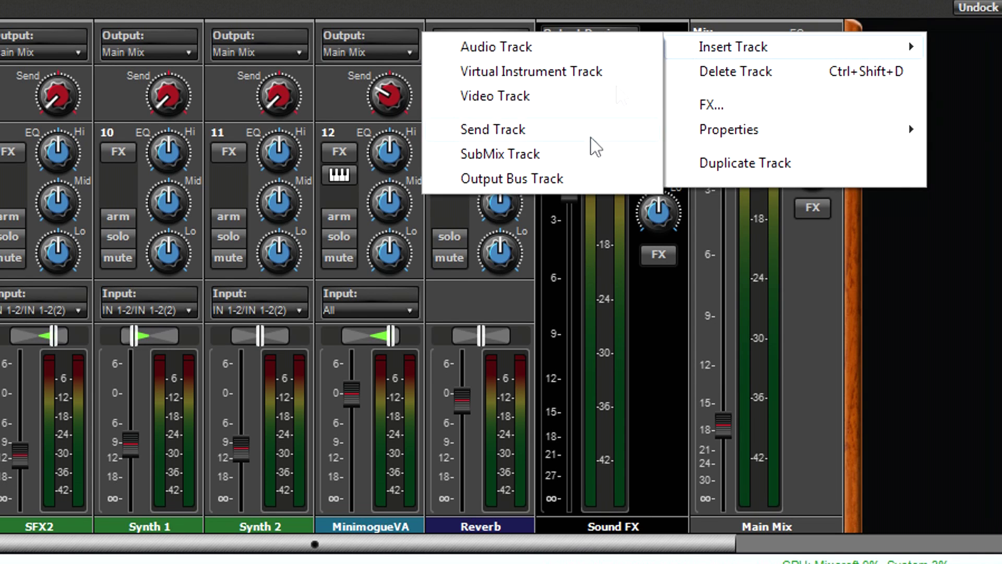
{"action": "left_click", "coordinate": [588, 180]}
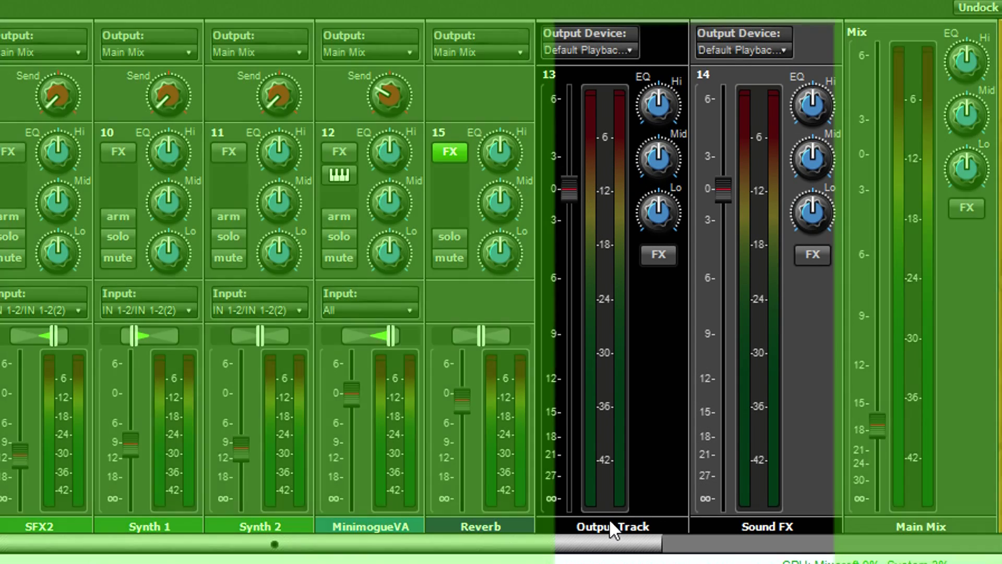
{"action": "double_click", "coordinate": [610, 526]}
{"action": "type", "text": "Syn"}
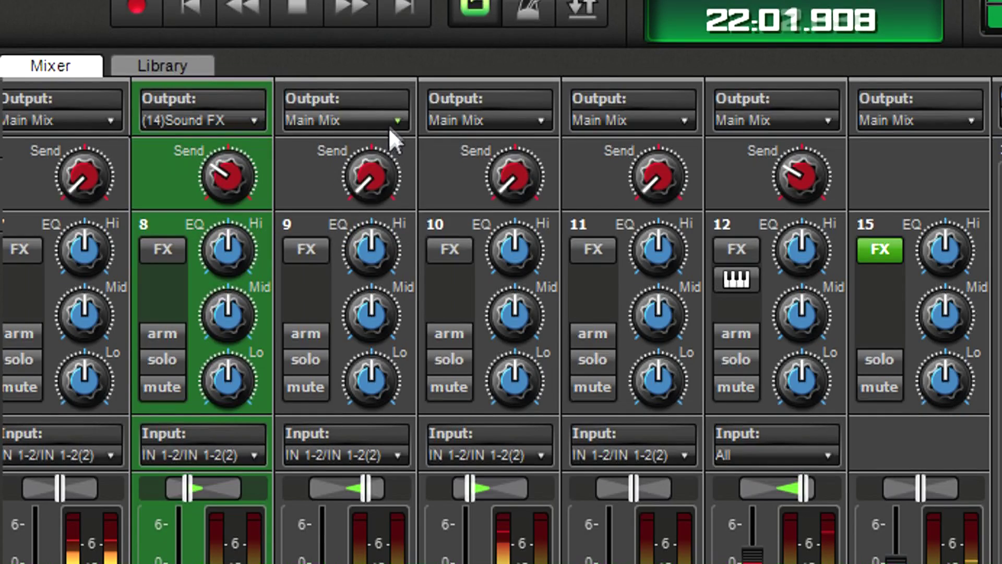
Route SFX1 and SFX2 to the Sound FX output bus
{"action": "left_click", "coordinate": [397, 122]}
{"action": "left_click", "coordinate": [424, 230]}
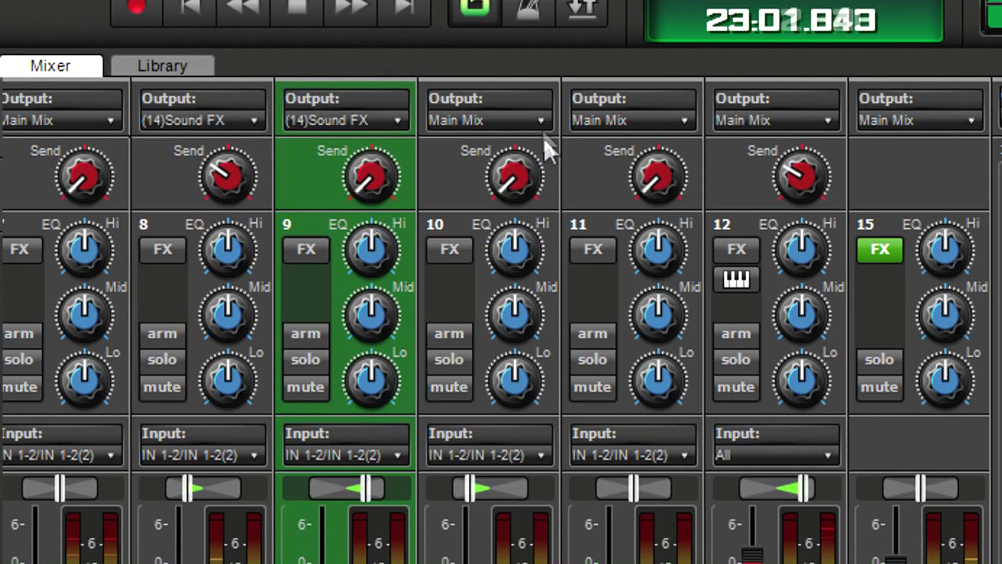
{"action": "left_click", "coordinate": [540, 120]}
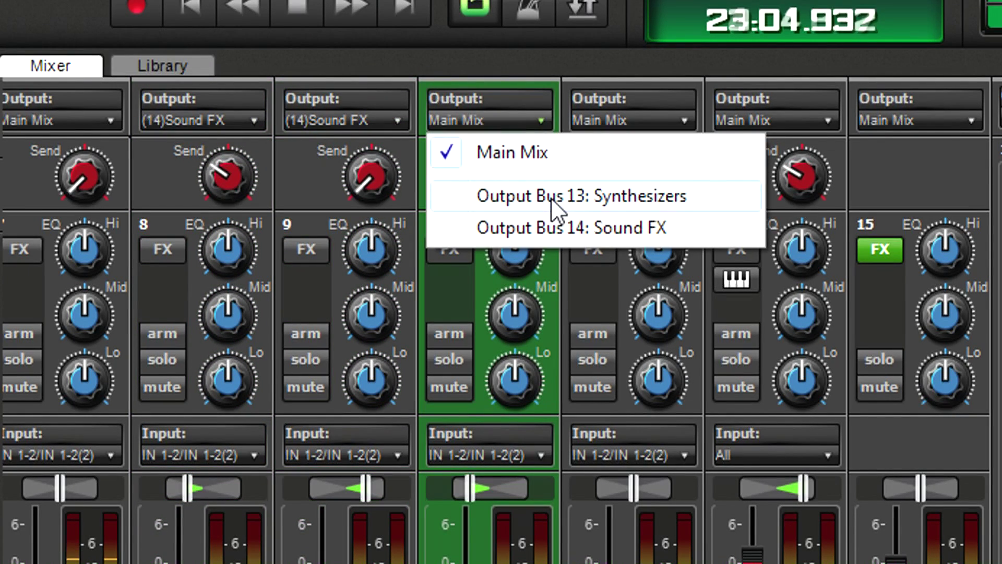
Route Synth 1, Synth 2 and MinimogueVA to the Synthesizers output bus
{"action": "left_click", "coordinate": [551, 199]}
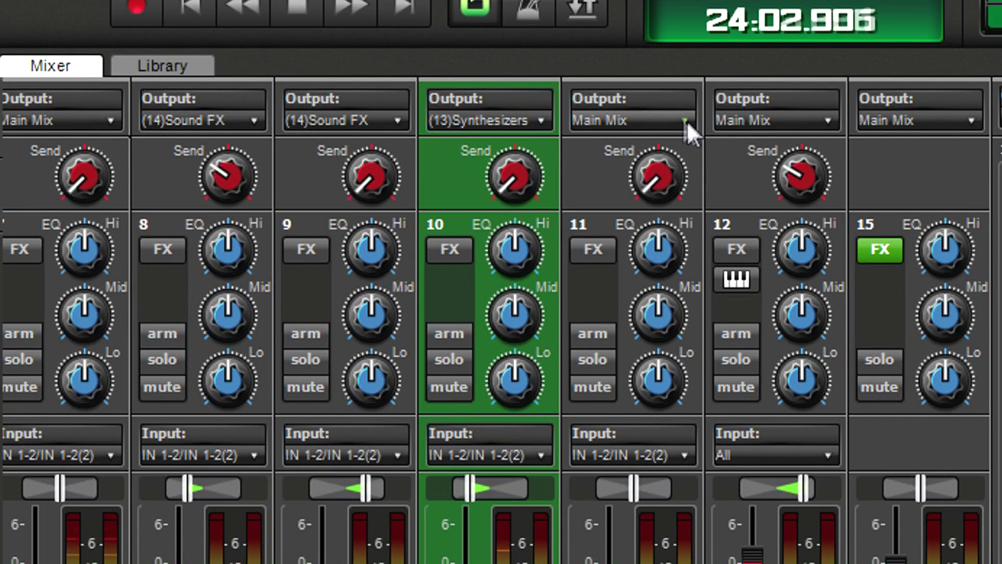
{"action": "left_click", "coordinate": [687, 121]}
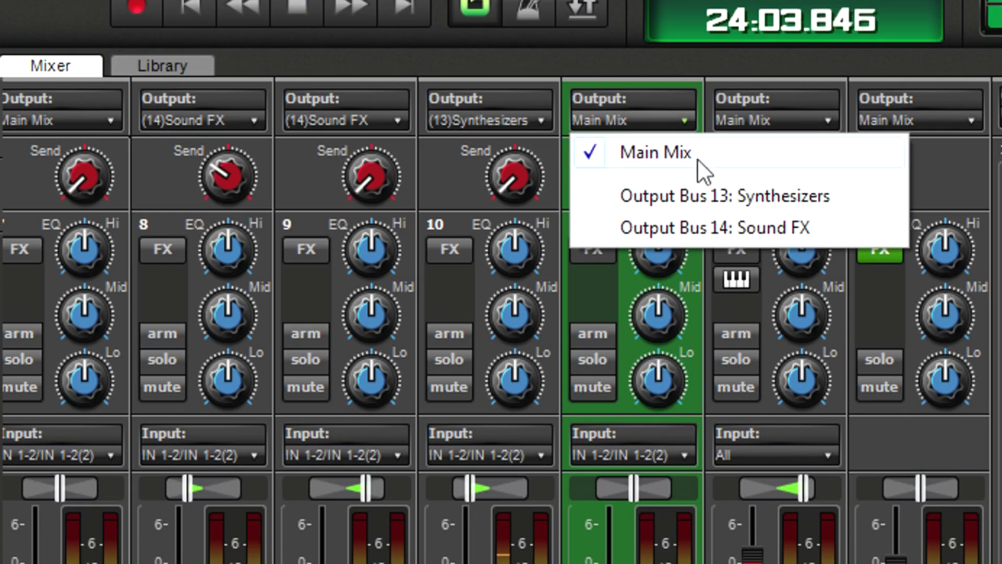
{"action": "left_click", "coordinate": [702, 196]}
{"action": "left_click", "coordinate": [823, 120]}
{"action": "left_click", "coordinate": [819, 194]}
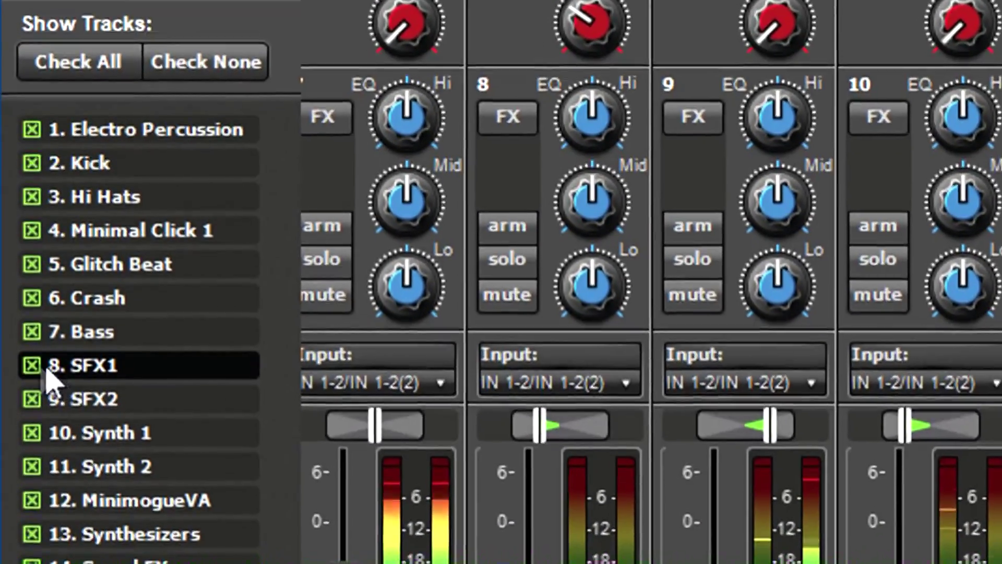
Hide SFX1, SFX2, Synth 1, Synth 2 and MinimogueVA, and raise the Sound FX bus to -8.6 dB
{"action": "left_click", "coordinate": [32, 365]}
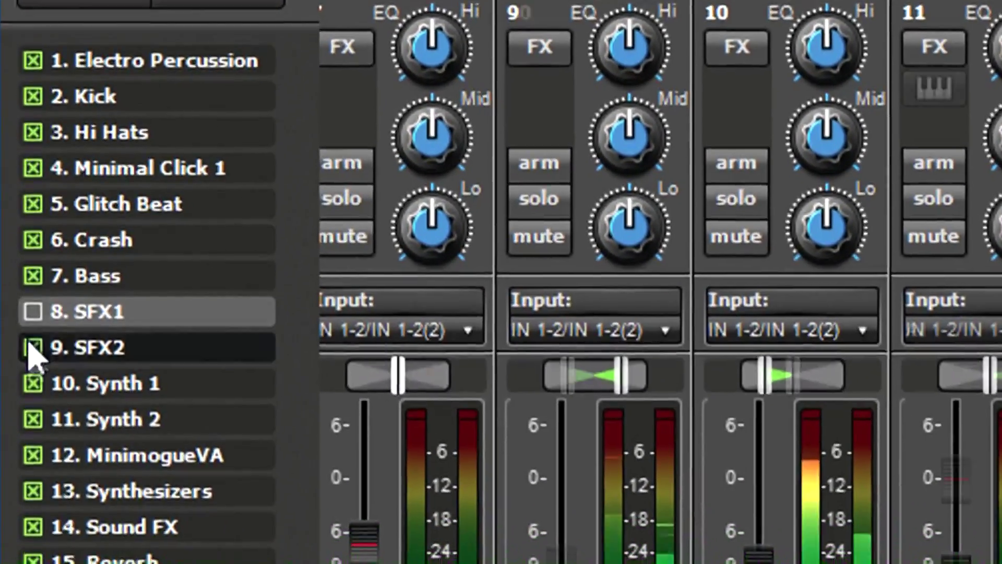
{"action": "left_click", "coordinate": [32, 399]}
{"action": "left_click", "coordinate": [32, 432]}
{"action": "left_click", "coordinate": [40, 368]}
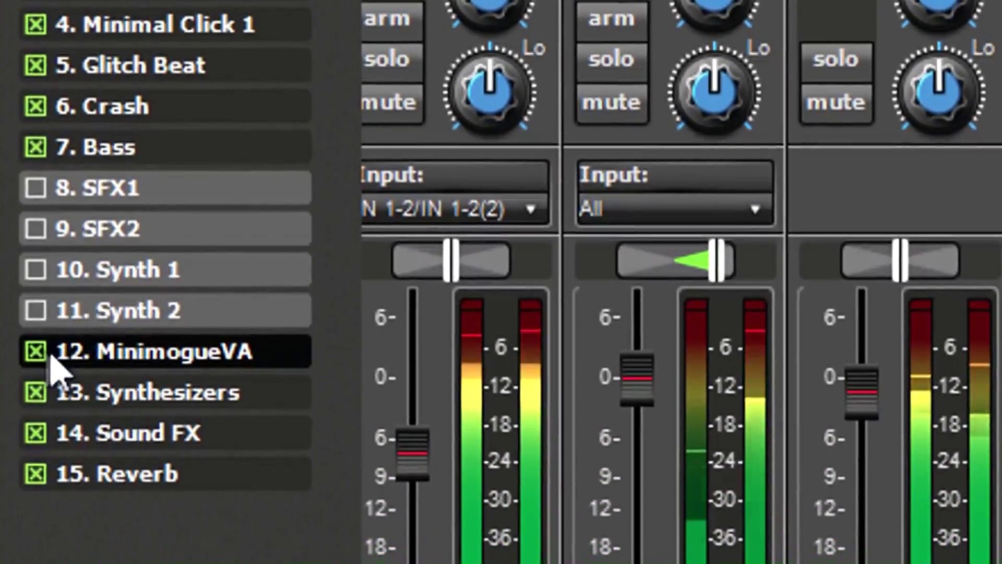
{"action": "left_click", "coordinate": [37, 404]}
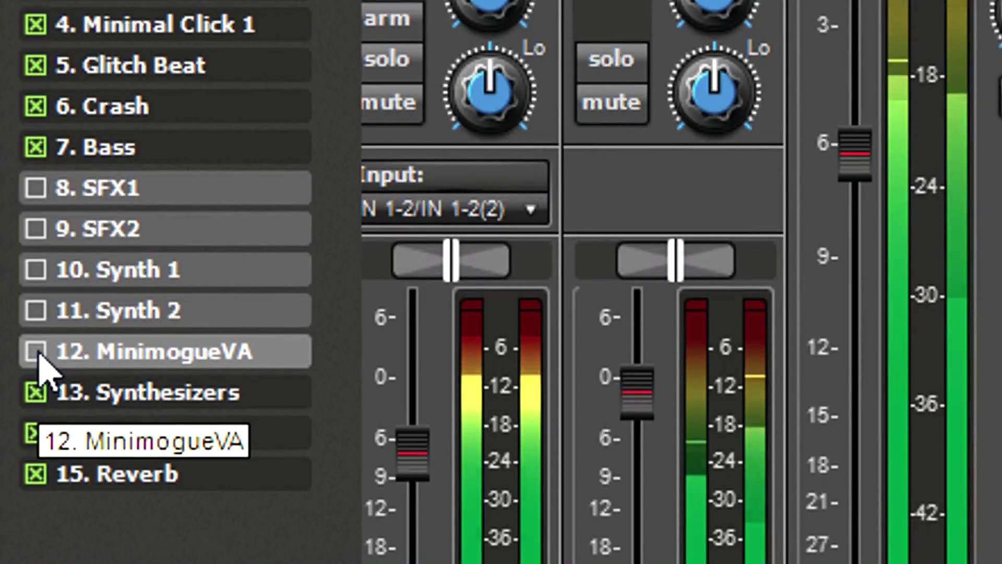
{"action": "left_click_drag", "start_coordinate": [678, 421], "coordinate": [692, 293]}
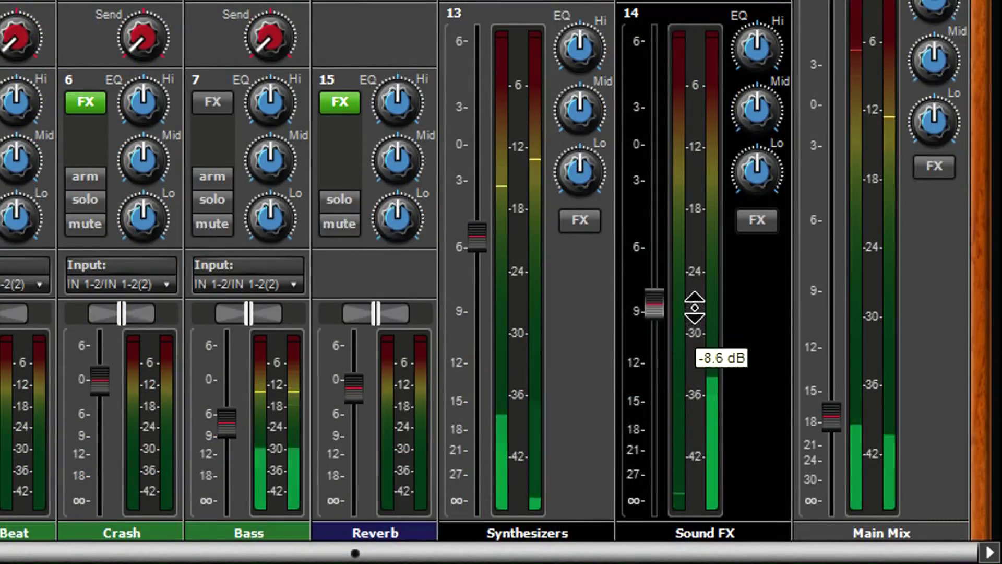